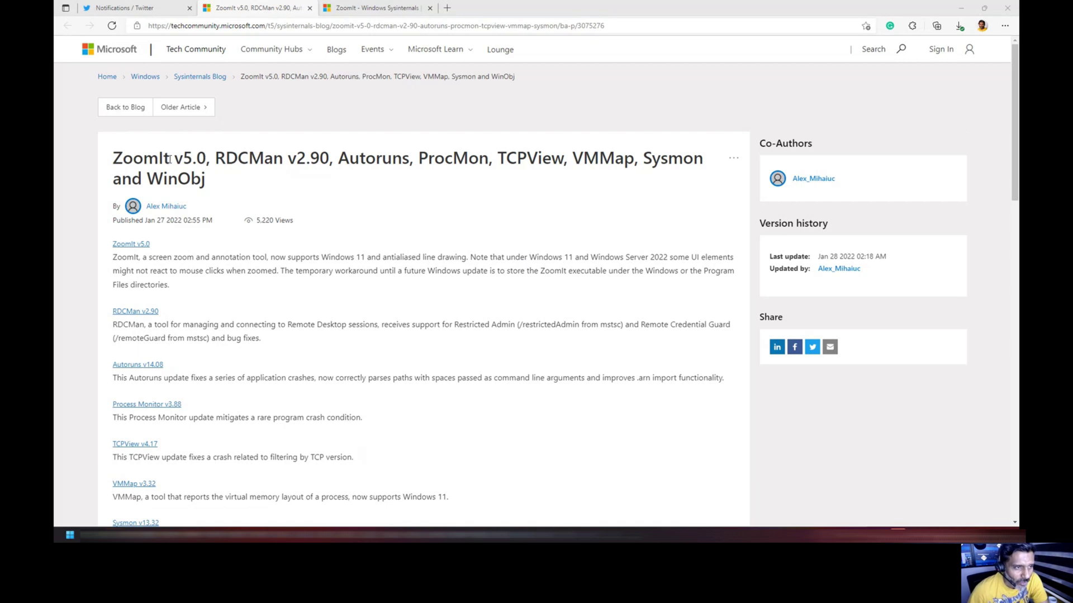
Step: Highlight ZoomIt passages in the blog post, including Windows 11 support and antialiased line drawing
{"action": "left_click_drag", "start_coordinate": [170, 159], "coordinate": [112, 157]}
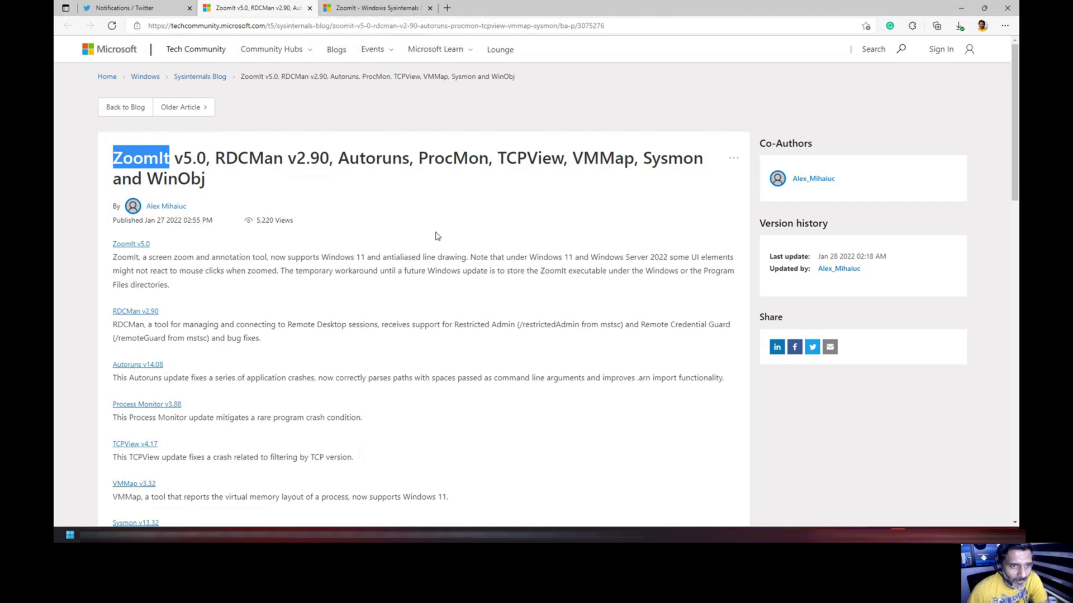
{"action": "left_click", "coordinate": [361, 8]}
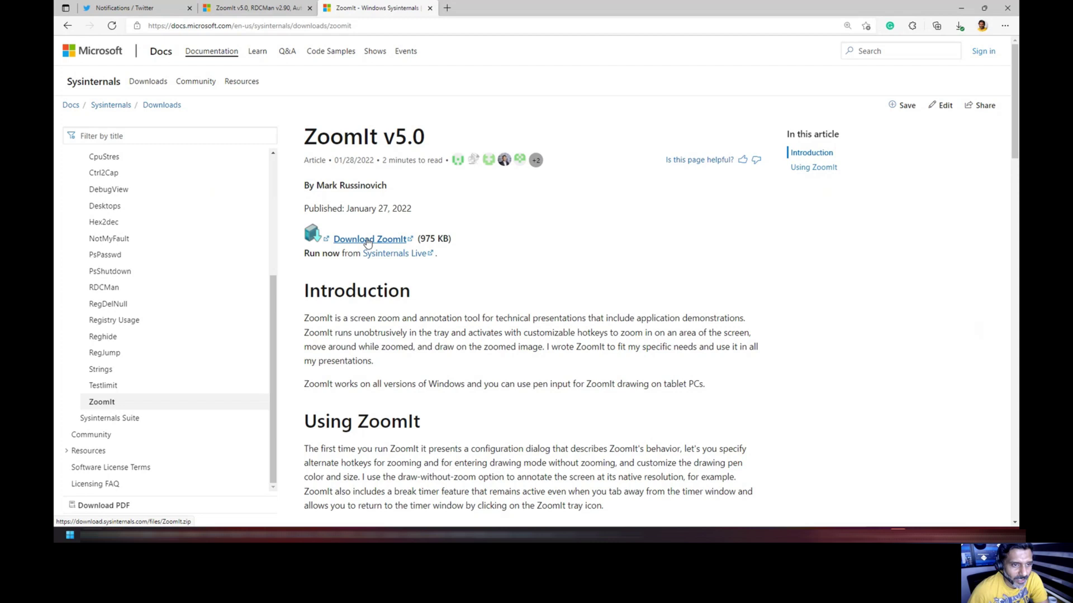
{"action": "left_click", "coordinate": [257, 8]}
{"action": "left_click_drag", "start_coordinate": [113, 257], "coordinate": [364, 261]}
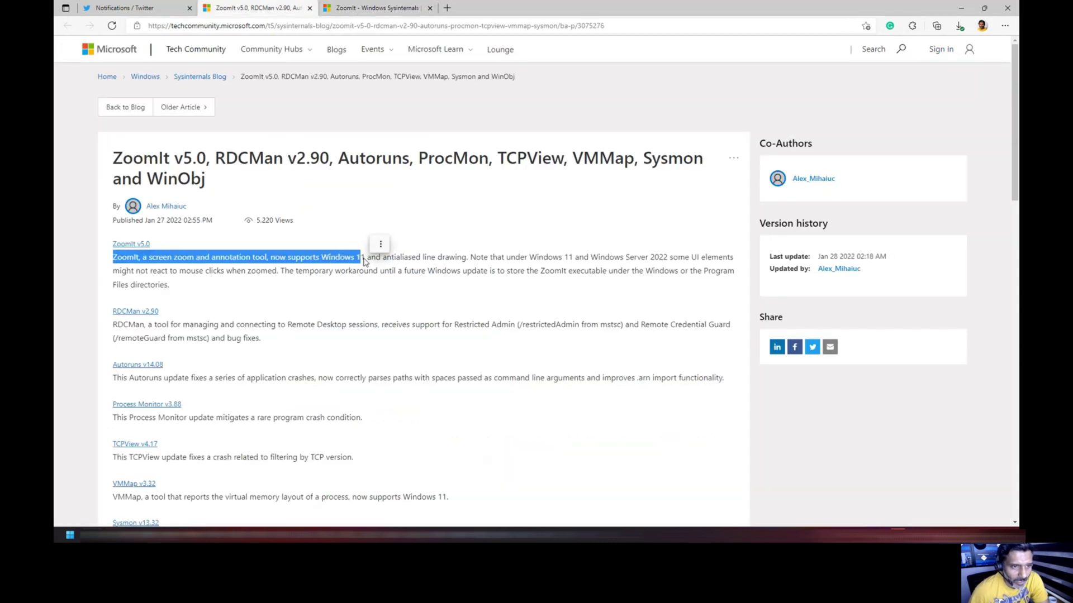
{"action": "left_click", "coordinate": [364, 257]}
{"action": "left_click_drag", "start_coordinate": [365, 257], "coordinate": [290, 257]}
{"action": "left_click_drag", "start_coordinate": [382, 258], "coordinate": [466, 258]}
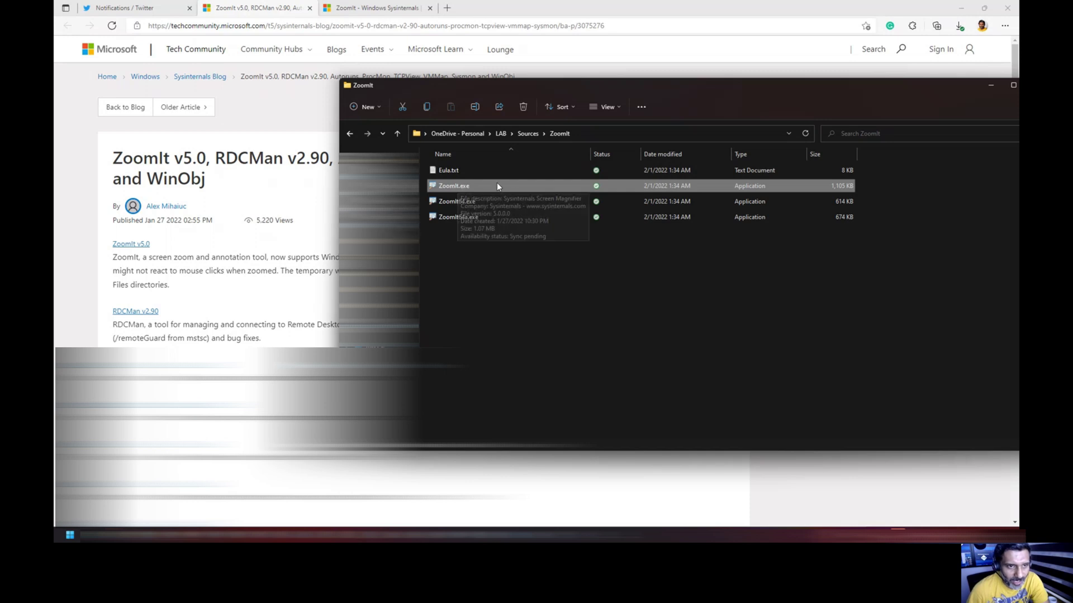
Step: Launch ZoomIt.exe and compare its Zoom and LiveZoom settings
{"action": "double_click", "coordinate": [463, 190]}
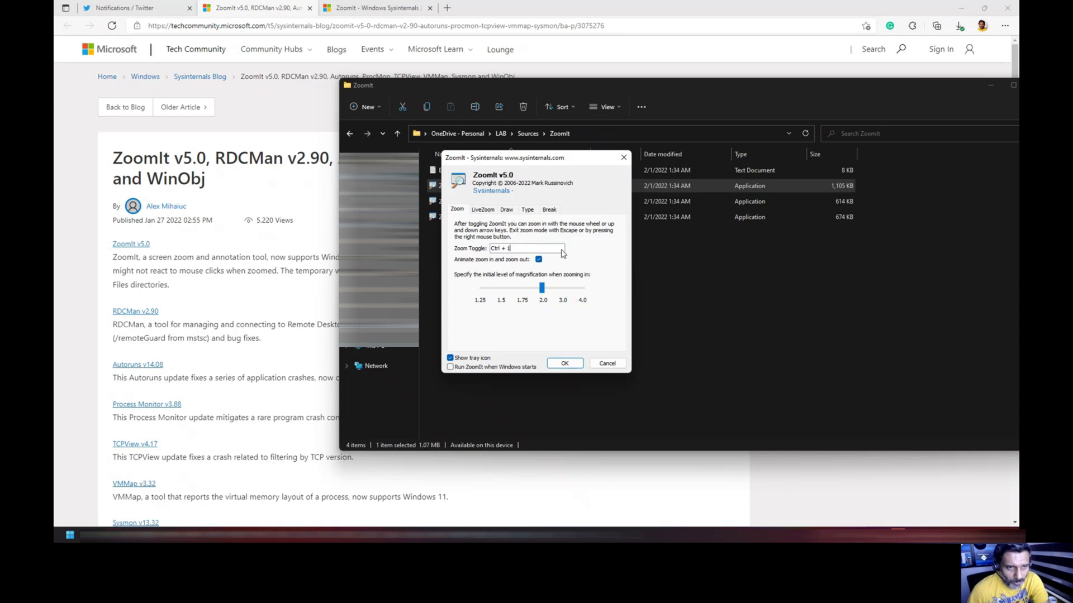
{"action": "left_click", "coordinate": [481, 213]}
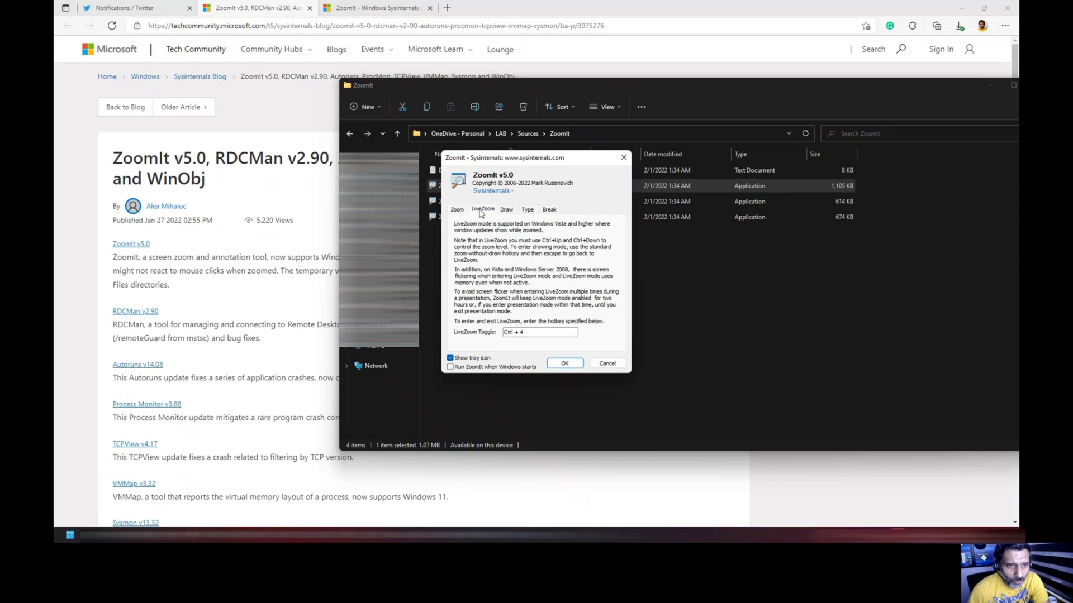
{"action": "left_click", "coordinate": [456, 214]}
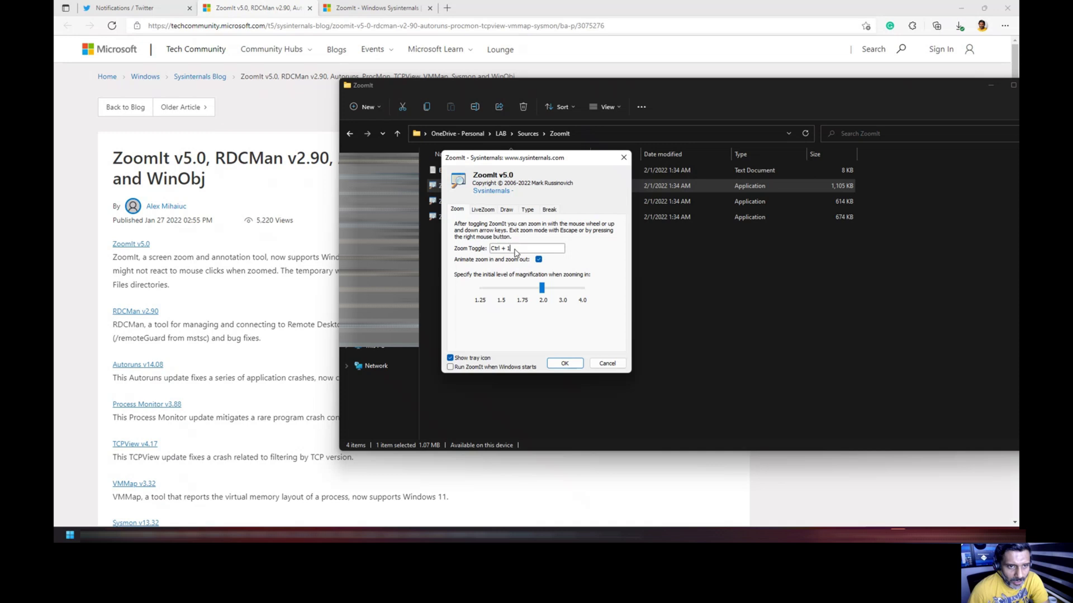
{"action": "left_click", "coordinate": [483, 213]}
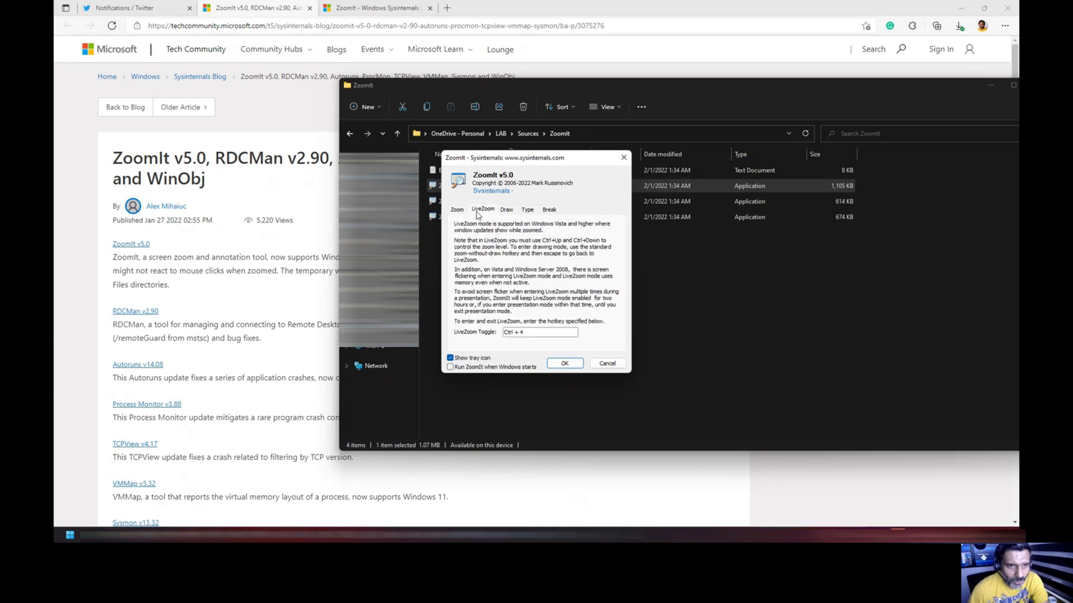
Step: Try Ctrl+Q as the LiveZoom toggle hotkey, then cancel to discard it
{"action": "left_click", "coordinate": [530, 335]}
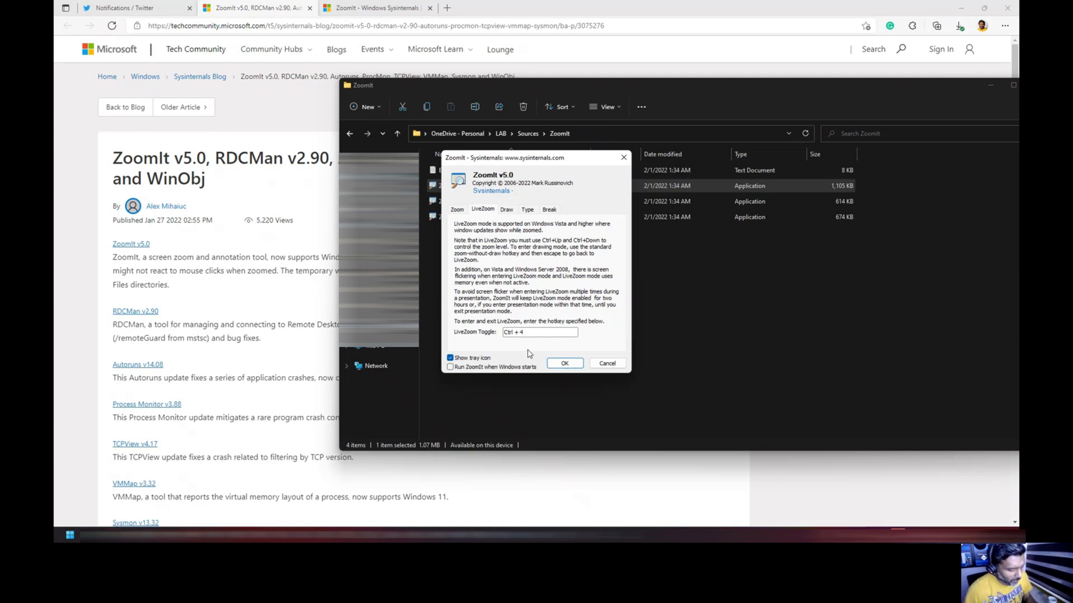
{"action": "key", "text": "ctrl+q"}
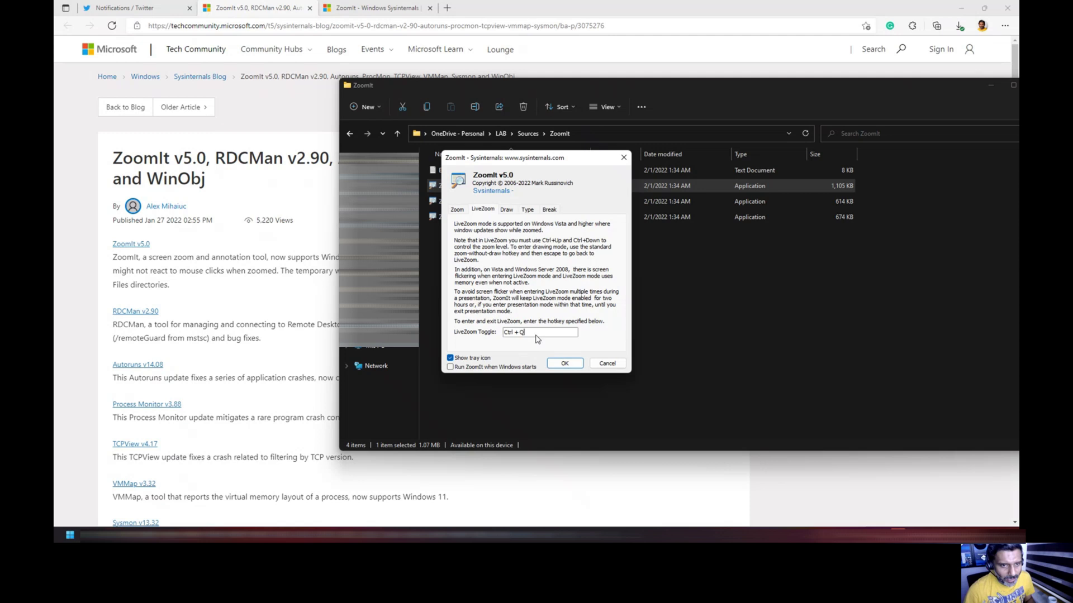
{"action": "left_click", "coordinate": [597, 366]}
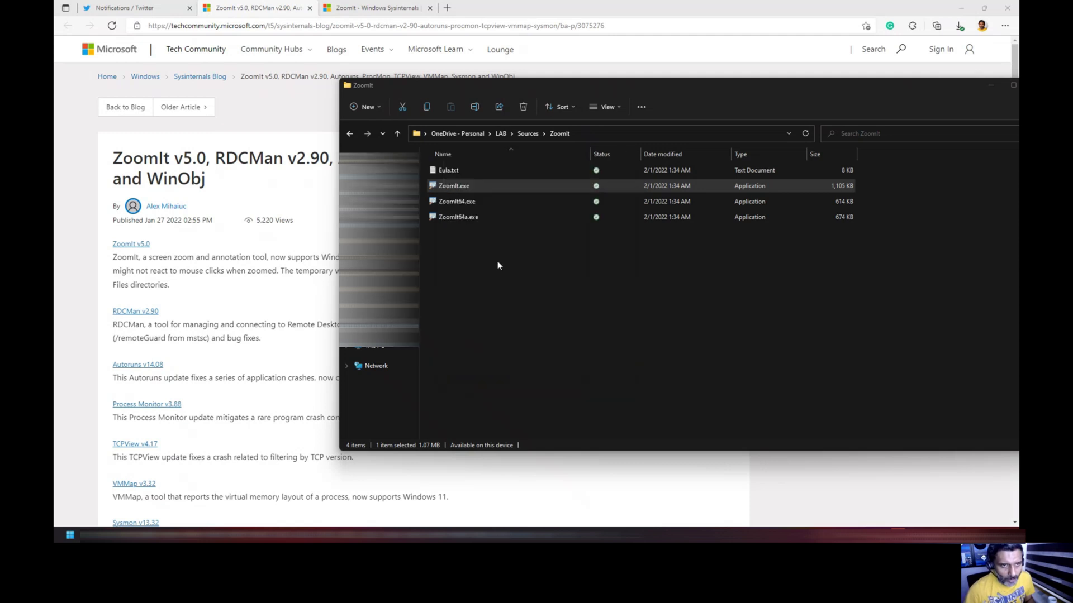
Step: Reopen ZoomIt's options and move from the LiveZoom settings to the Draw settings
{"action": "double_click", "coordinate": [454, 185]}
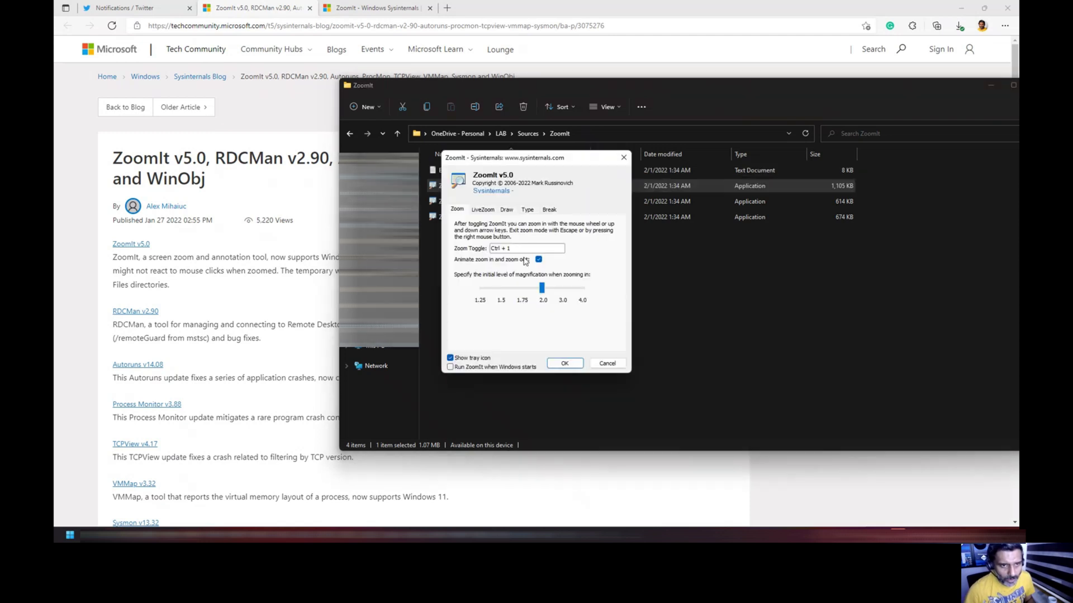
{"action": "left_click", "coordinate": [483, 210]}
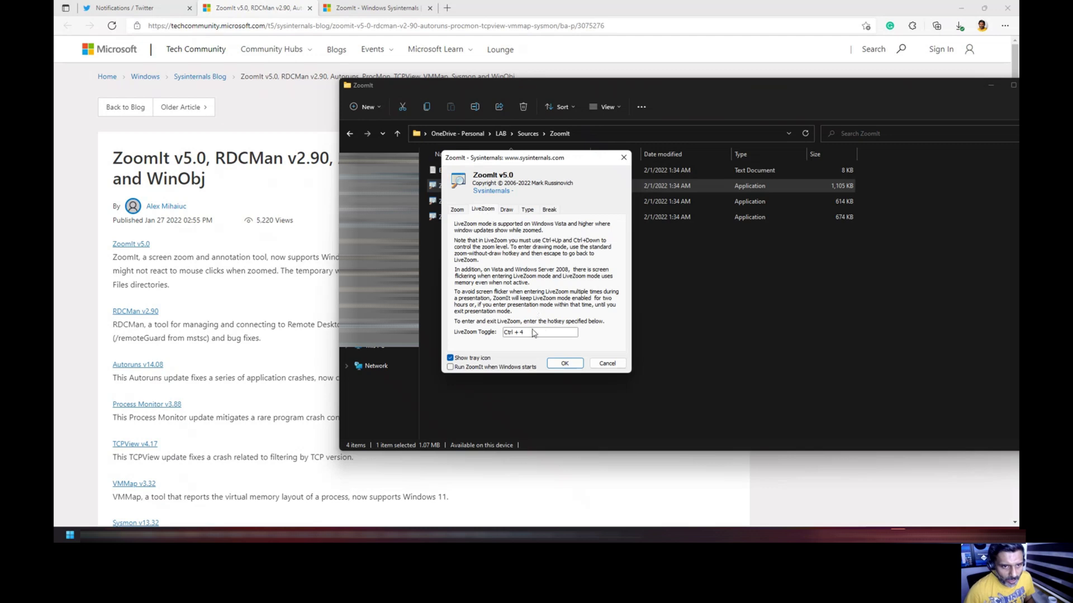
{"action": "left_click", "coordinate": [506, 209]}
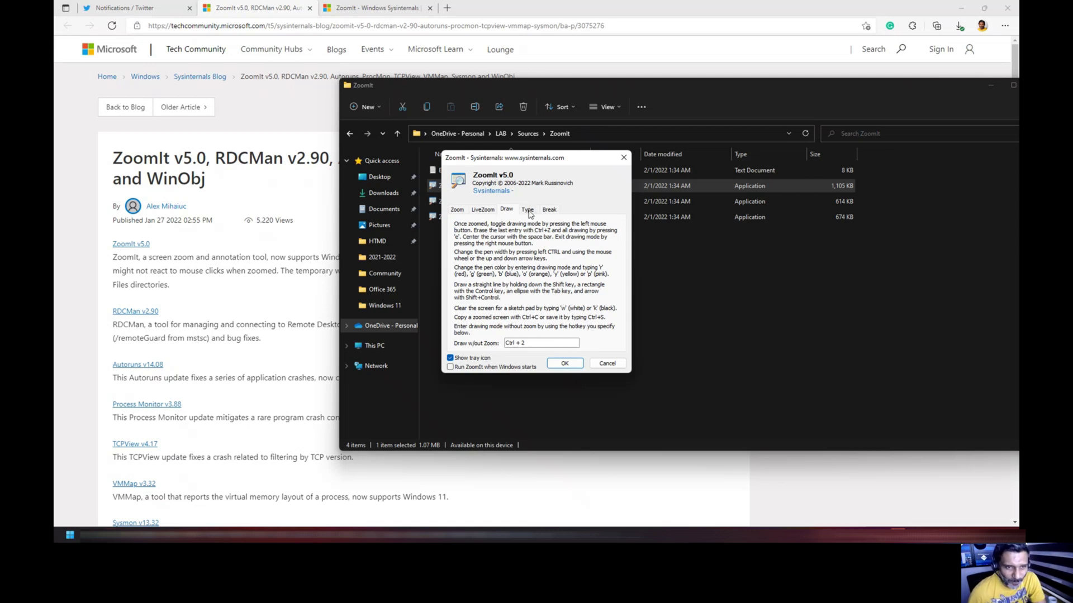
Step: Review the Type, Draw and Break settings, then cancel from the Zoom tab without saving
{"action": "left_click", "coordinate": [528, 212]}
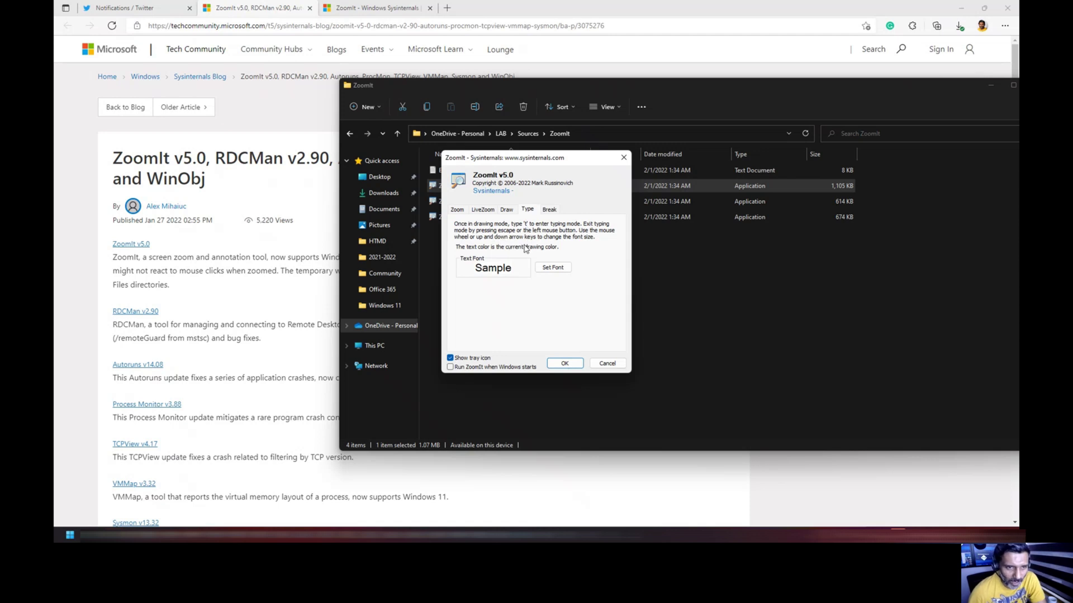
{"action": "left_click", "coordinate": [506, 210]}
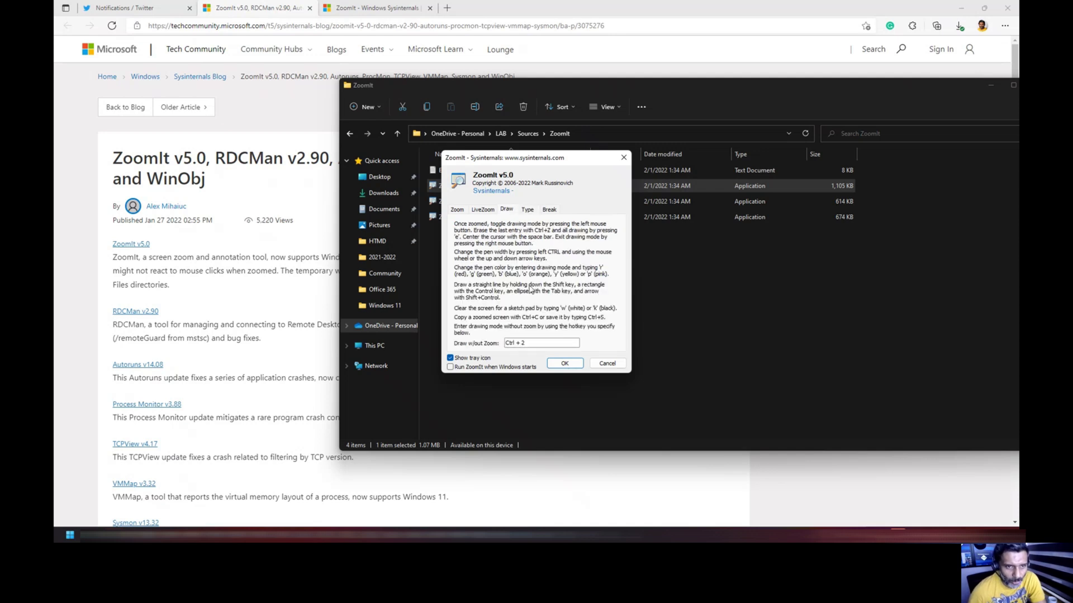
{"action": "left_click", "coordinate": [528, 211]}
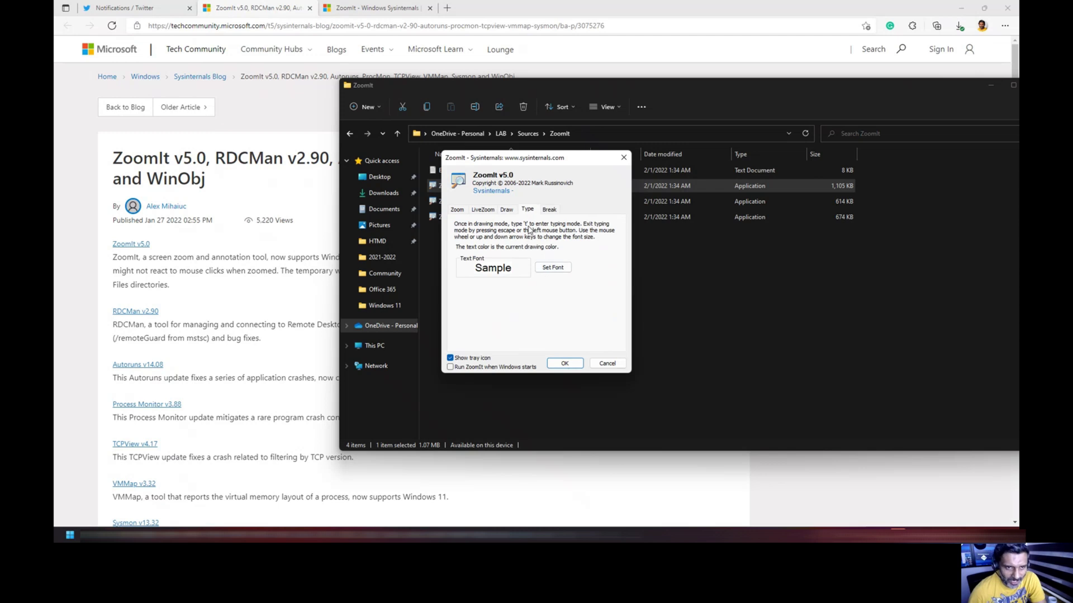
{"action": "left_click", "coordinate": [549, 209]}
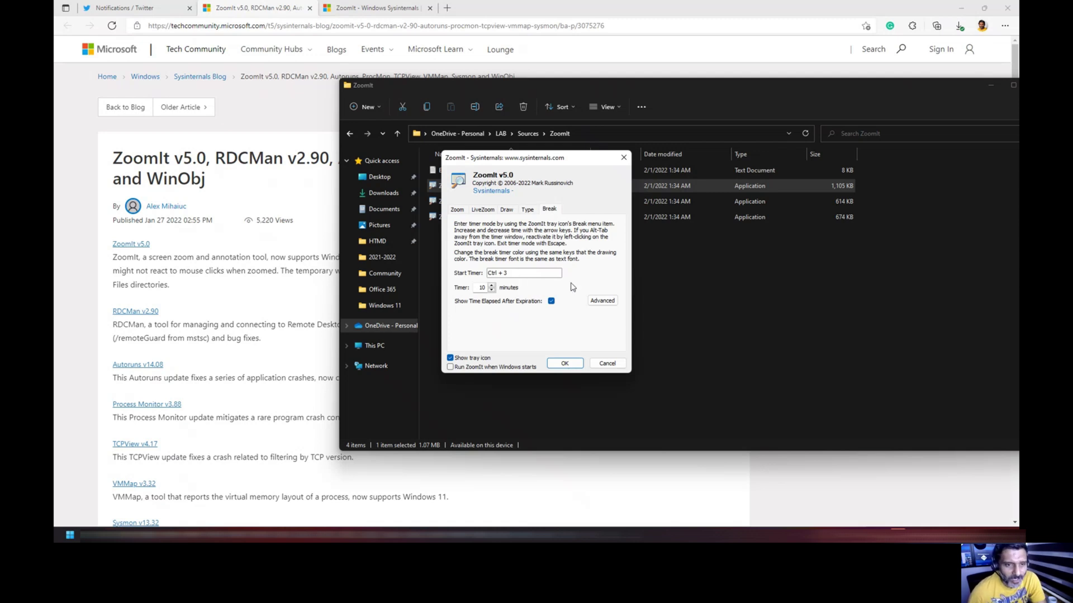
{"action": "left_click", "coordinate": [458, 211]}
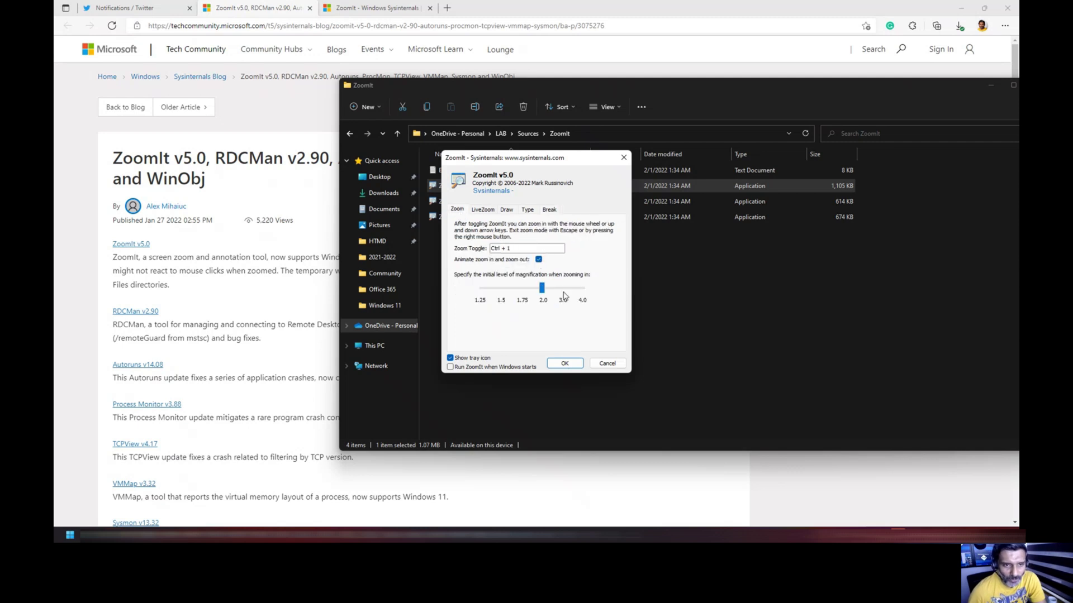
{"action": "left_click", "coordinate": [601, 364]}
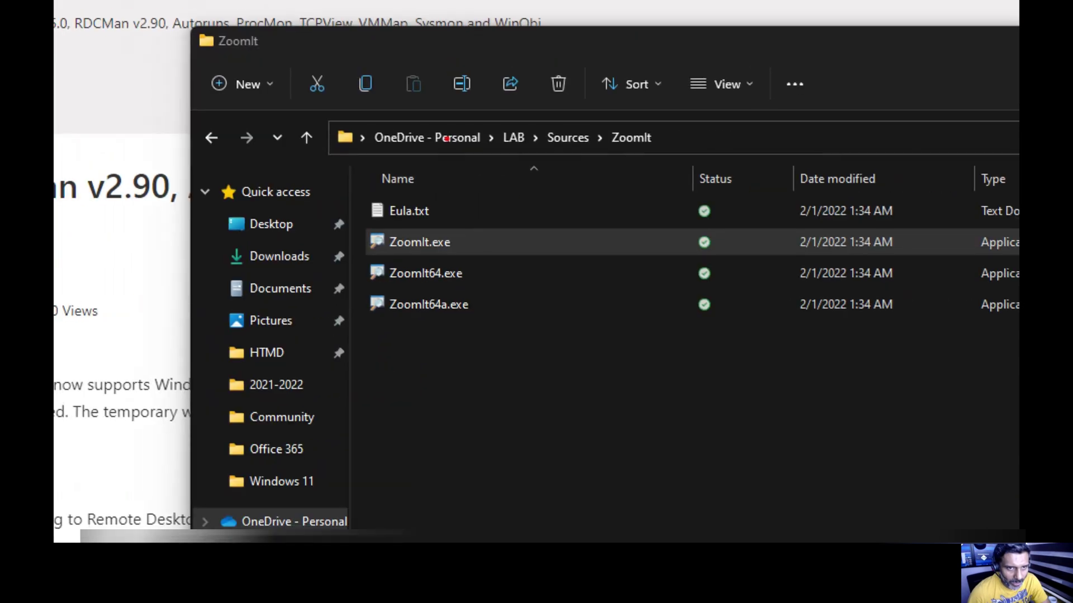
Step: Draw a red loop over the zoomed file list and type the red text 'htmd comm'
{"action": "mouse_move", "coordinate": [524, 203]}
{"action": "left_mouse_down"}
{"action": "mouse_move", "coordinate": [496, 246]}
{"action": "mouse_move", "coordinate": [659, 397]}
{"action": "mouse_move", "coordinate": [614, 223]}
{"action": "mouse_move", "coordinate": [556, 324]}
{"action": "mouse_move", "coordinate": [620, 456]}
{"action": "left_mouse_up"}
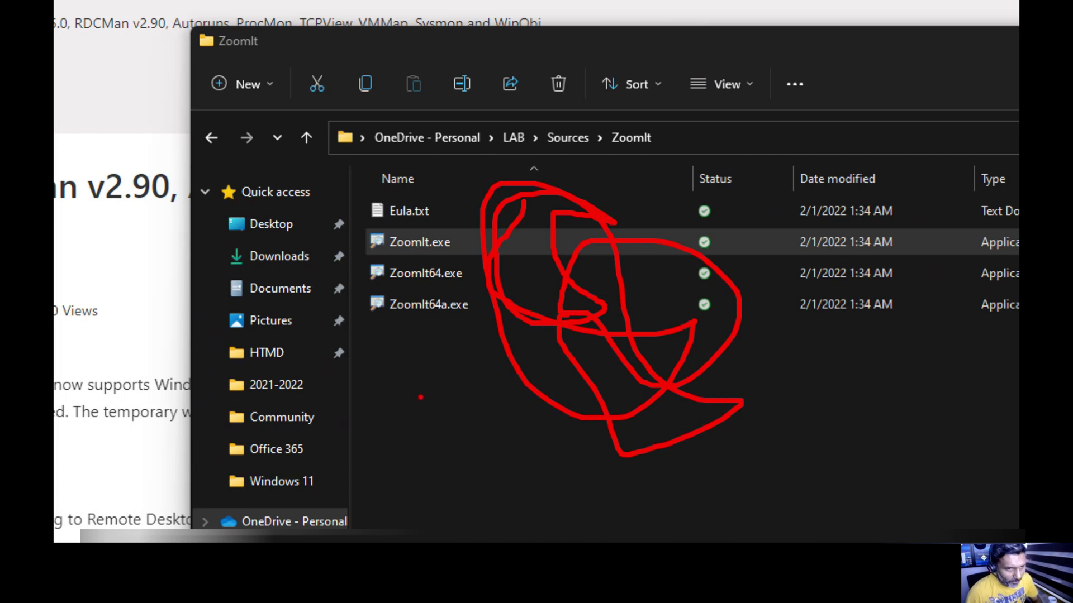
{"action": "key", "text": "t"}
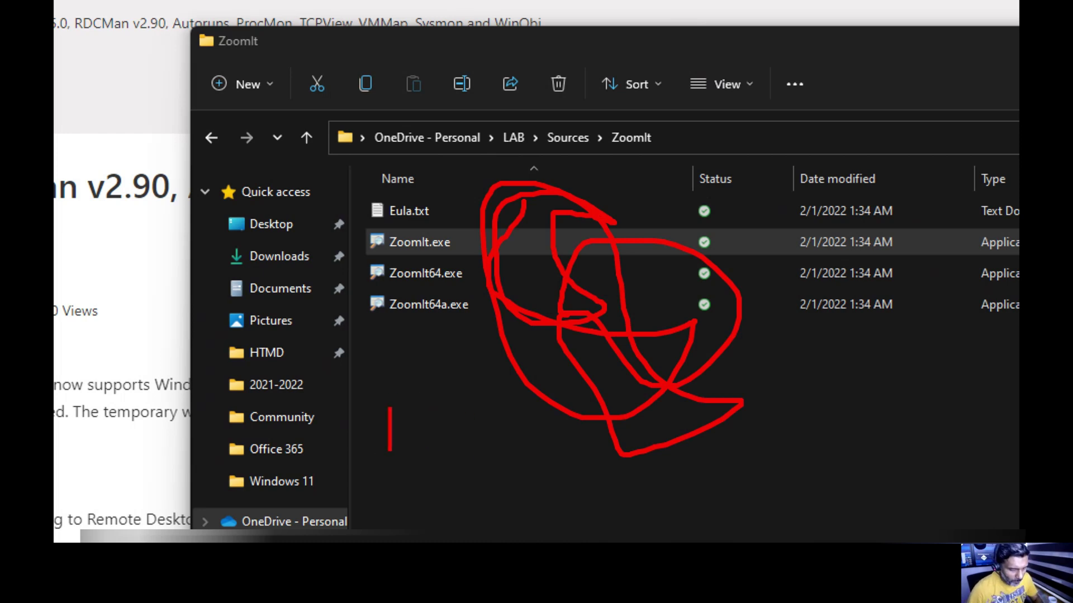
{"action": "type", "text": "ht"}
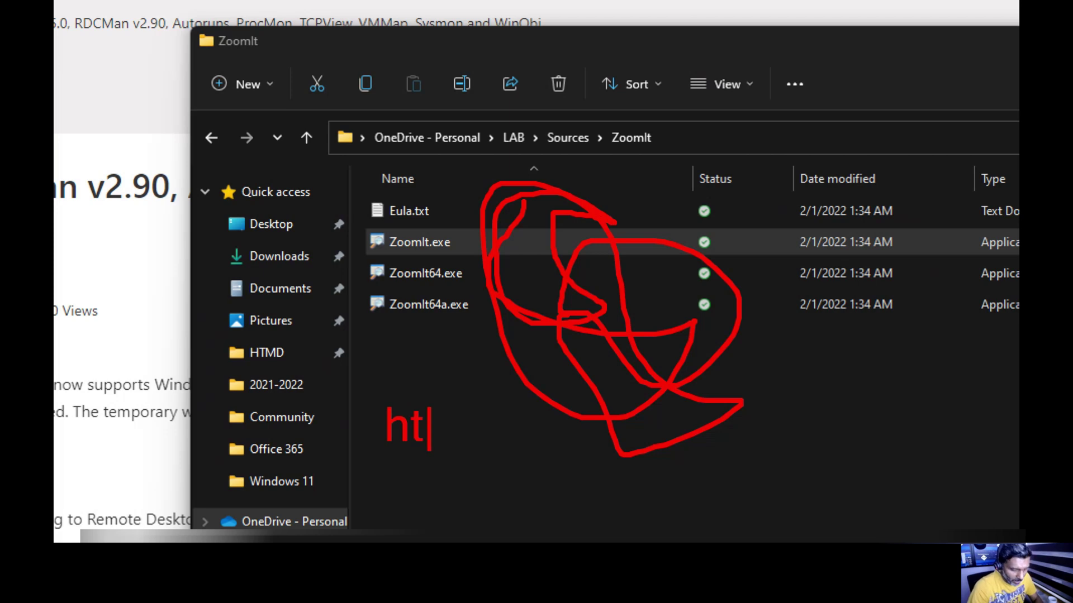
{"action": "type", "text": "md comm"}
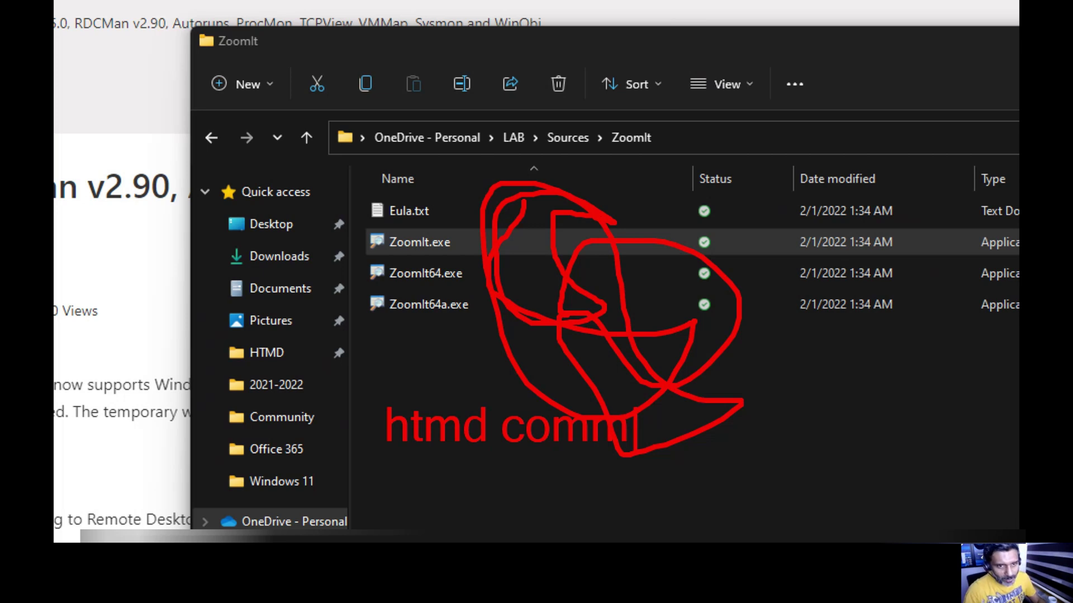
{"action": "key", "text": "Escape"}
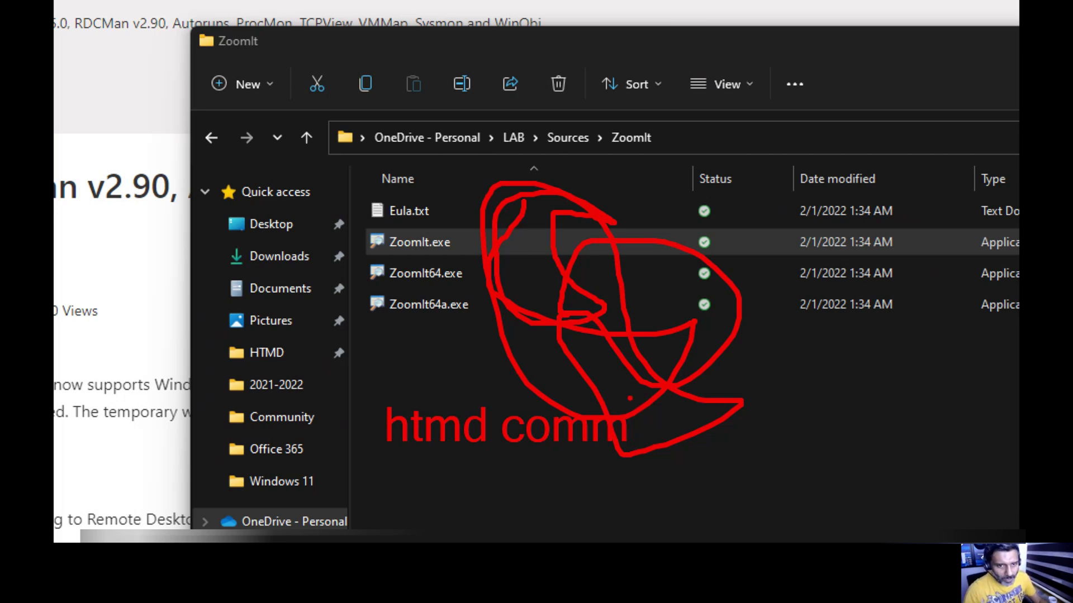
{"action": "key", "text": "Escape"}
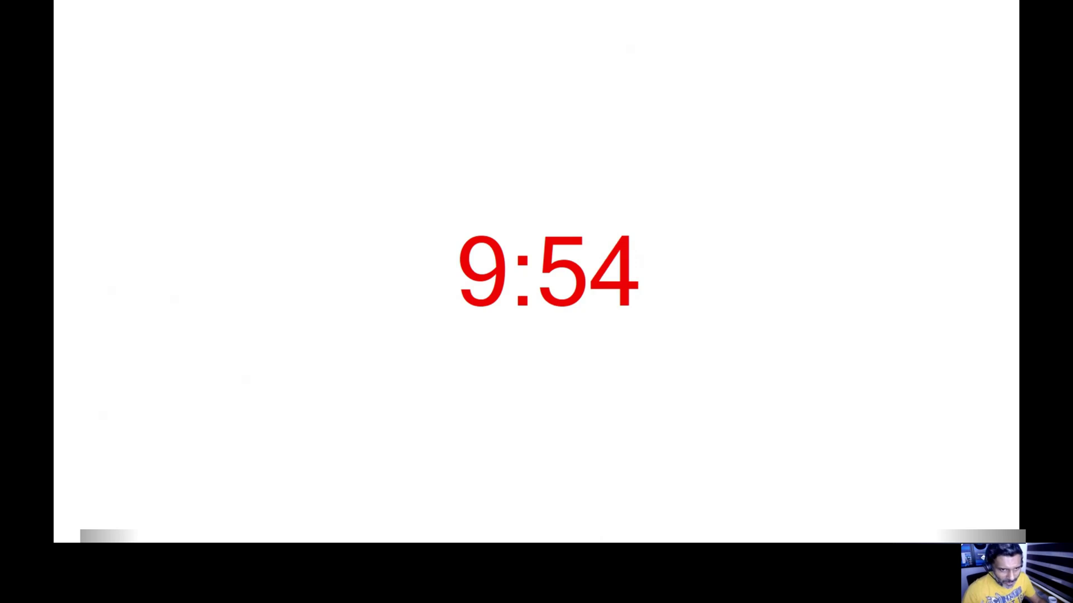
Step: Dismiss the running break timer to return to the Explorer window
{"action": "key", "text": "Escape"}
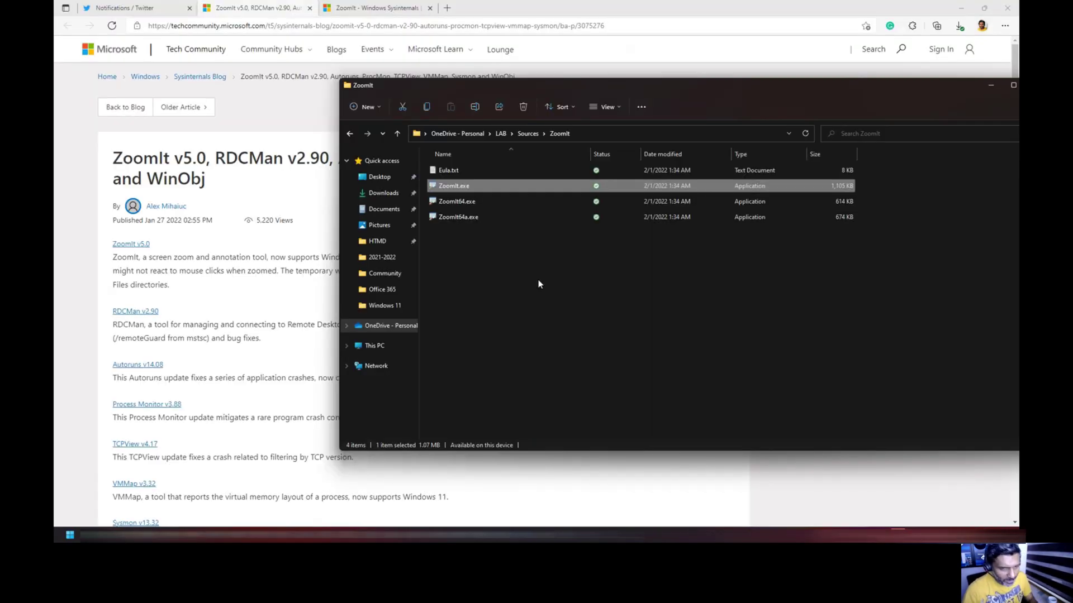
Step: In Ctrl+2 draw mode, circle ZoomIt.exe in red and label it 'This is exe for zoomitg'
{"action": "key", "text": "ctrl+2"}
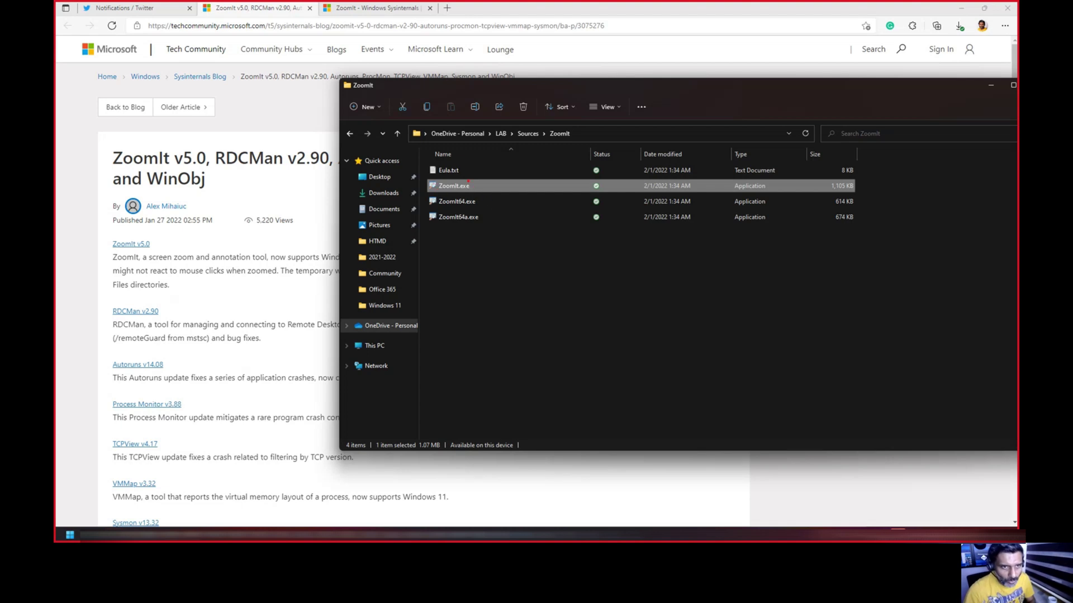
{"action": "mouse_move", "coordinate": [469, 181]}
{"action": "left_mouse_down"}
{"action": "mouse_move", "coordinate": [441, 173]}
{"action": "mouse_move", "coordinate": [468, 207]}
{"action": "mouse_move", "coordinate": [472, 175]}
{"action": "left_mouse_up"}
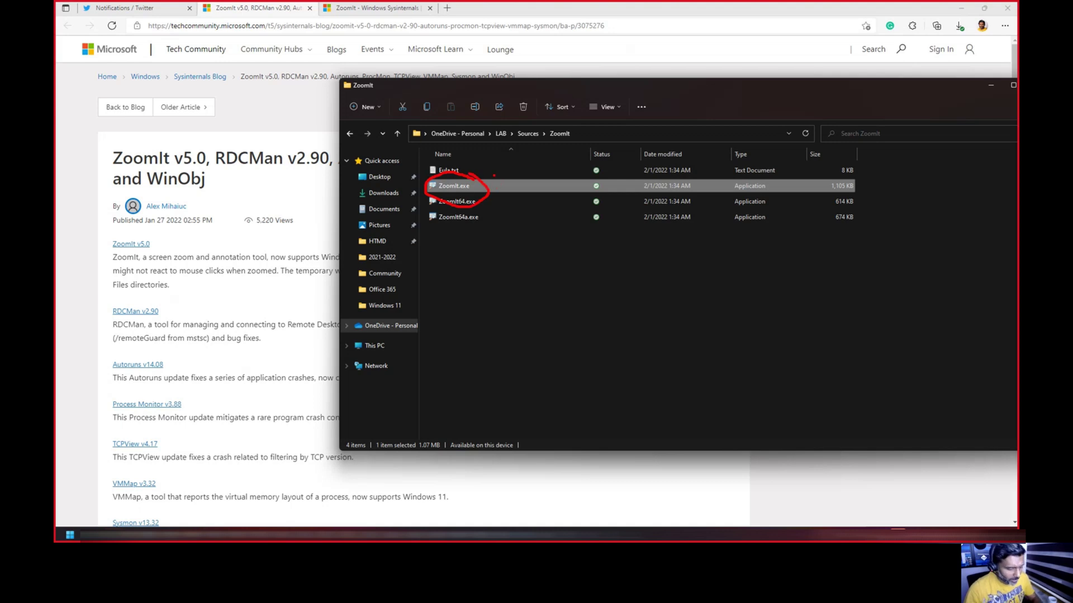
{"action": "left_click_drag", "start_coordinate": [500, 186], "coordinate": [500, 229]}
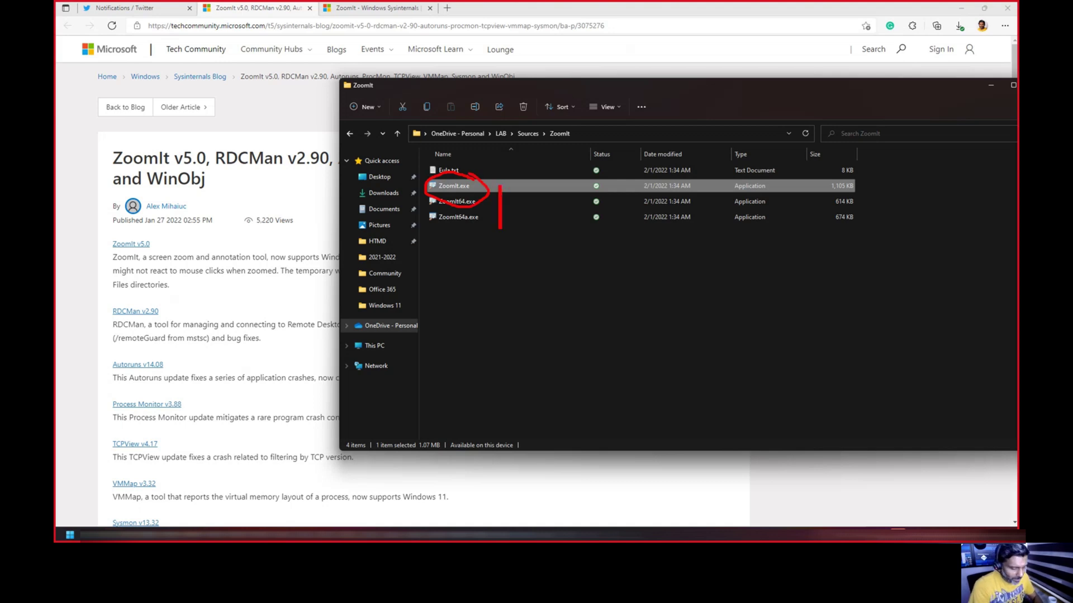
{"action": "type", "text": "This is "}
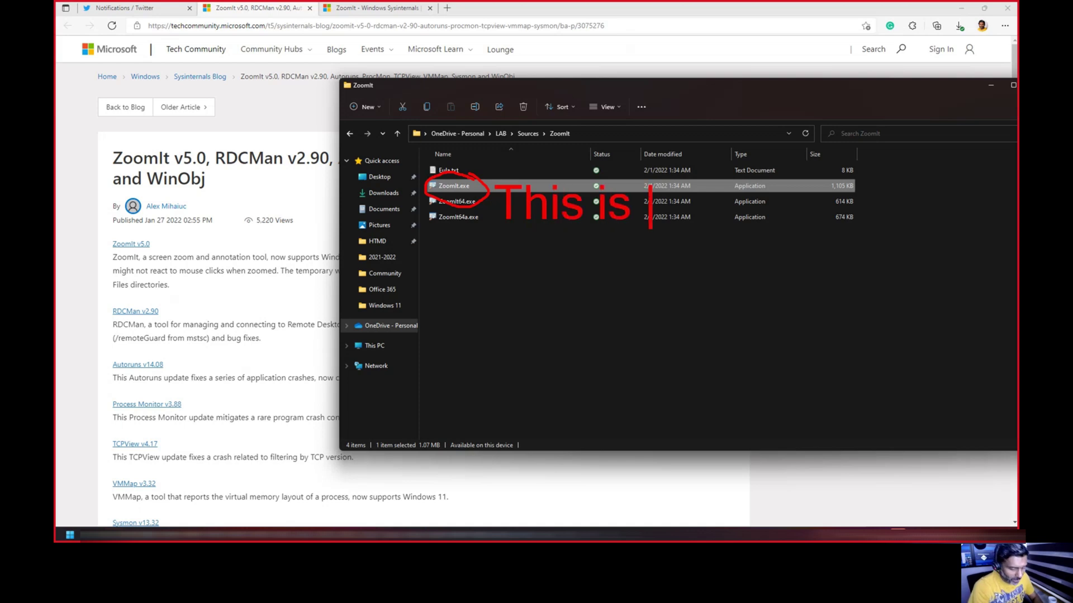
{"action": "type", "text": "exe for"}
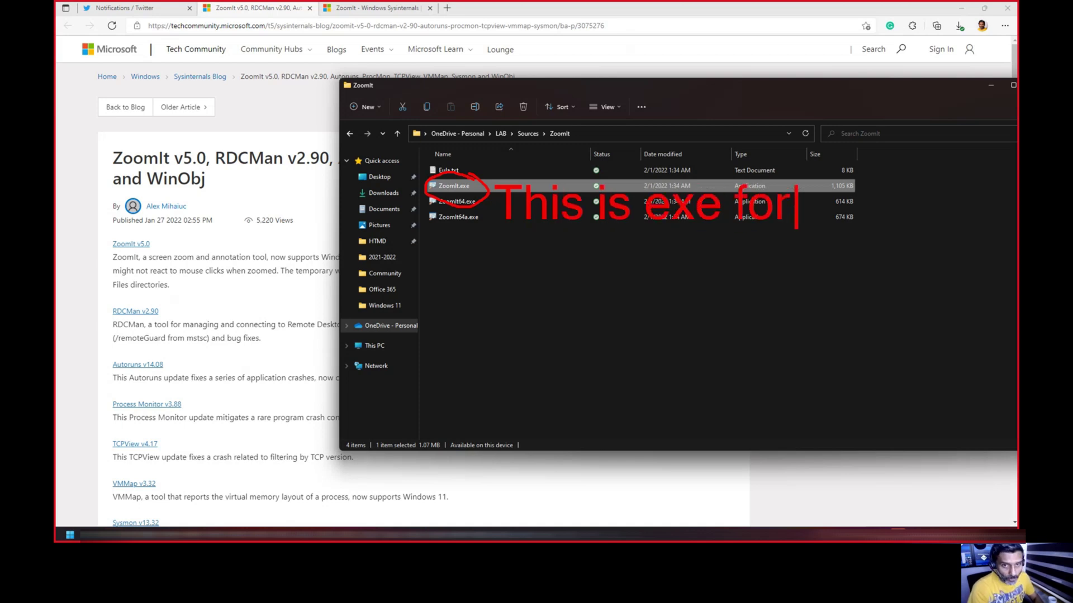
{"action": "type", "text": " zoom"}
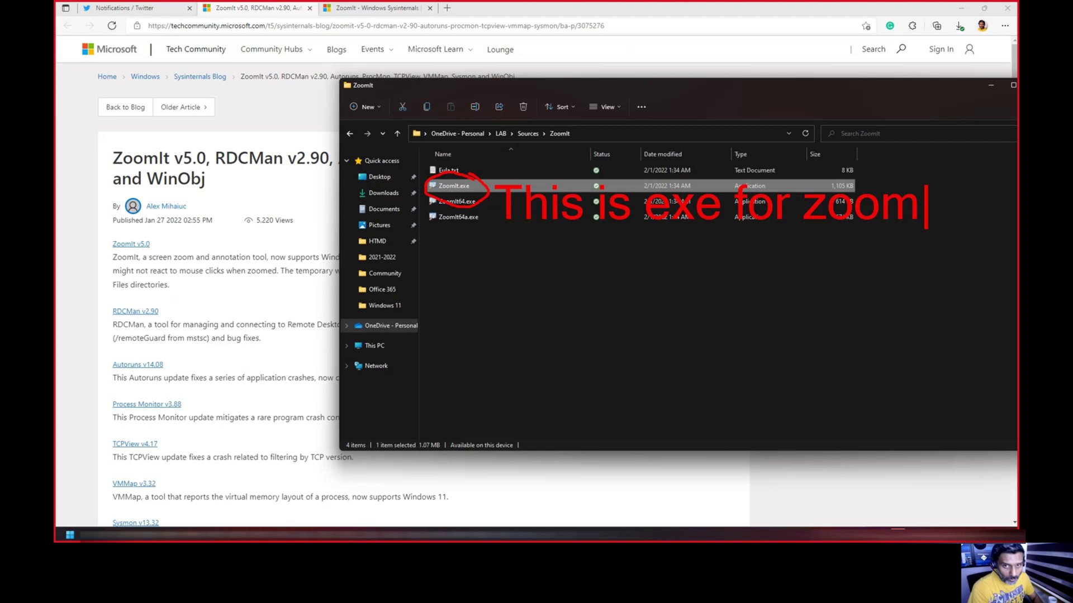
{"action": "key", "text": "BackSpace"}
{"action": "type", "text": "it"}
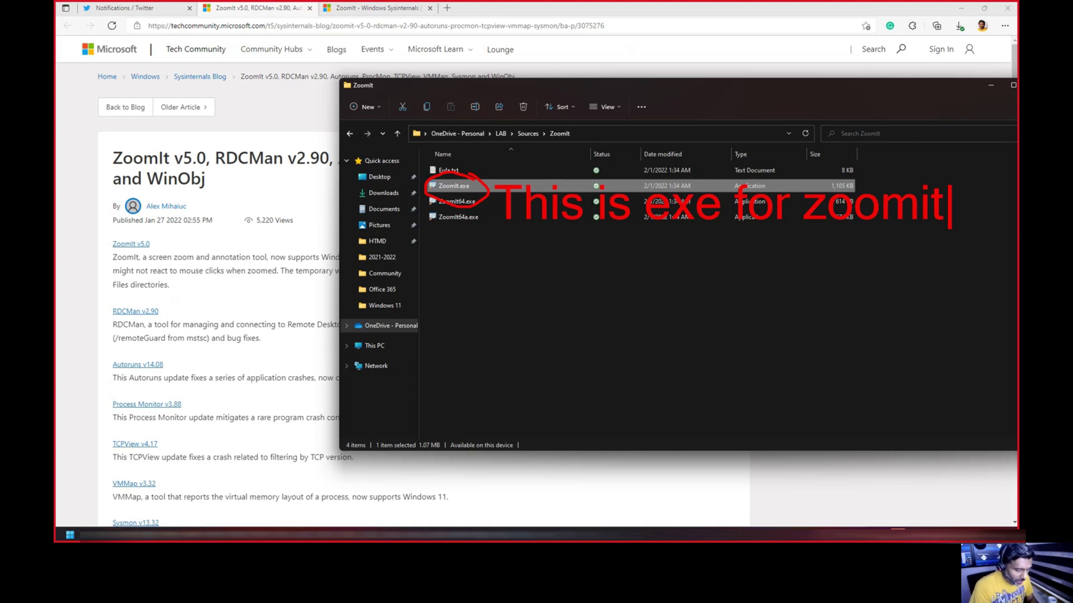
{"action": "type", "text": "g"}
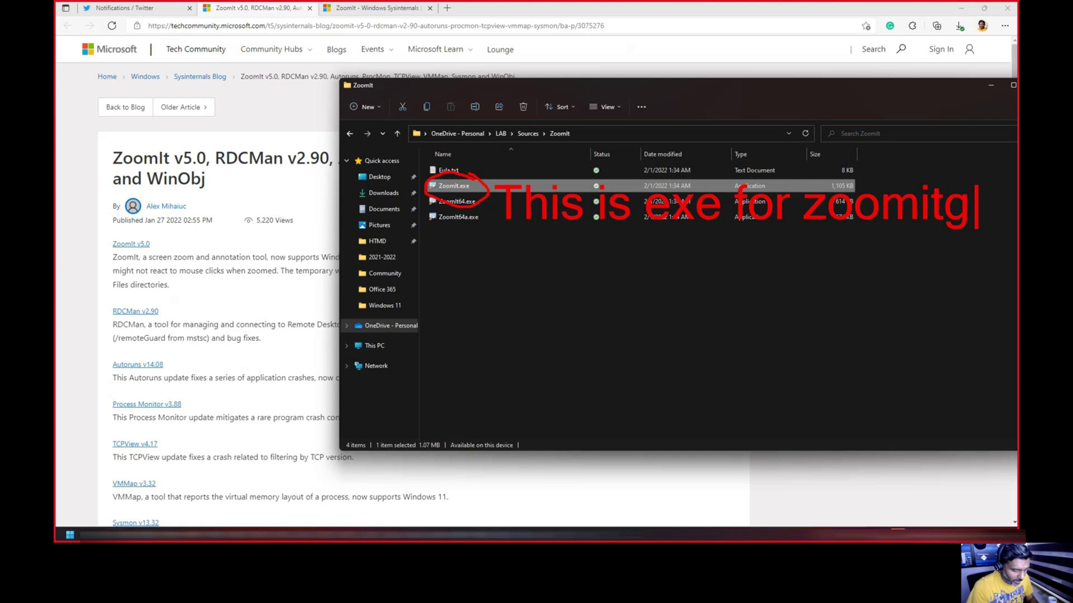
{"action": "key", "text": "Escape"}
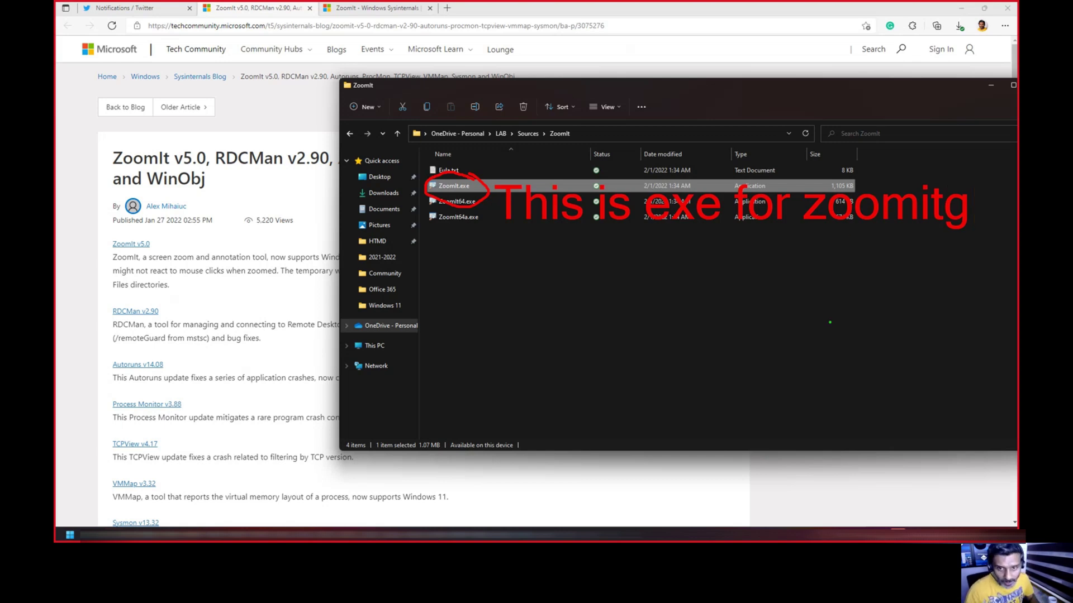
Step: Sketch green and yellow strokes, erase them all with E, then draw a yellow Z
{"action": "mouse_move", "coordinate": [793, 307]}
{"action": "left_mouse_down"}
{"action": "mouse_move", "coordinate": [871, 337]}
{"action": "mouse_move", "coordinate": [790, 317]}
{"action": "left_mouse_up"}
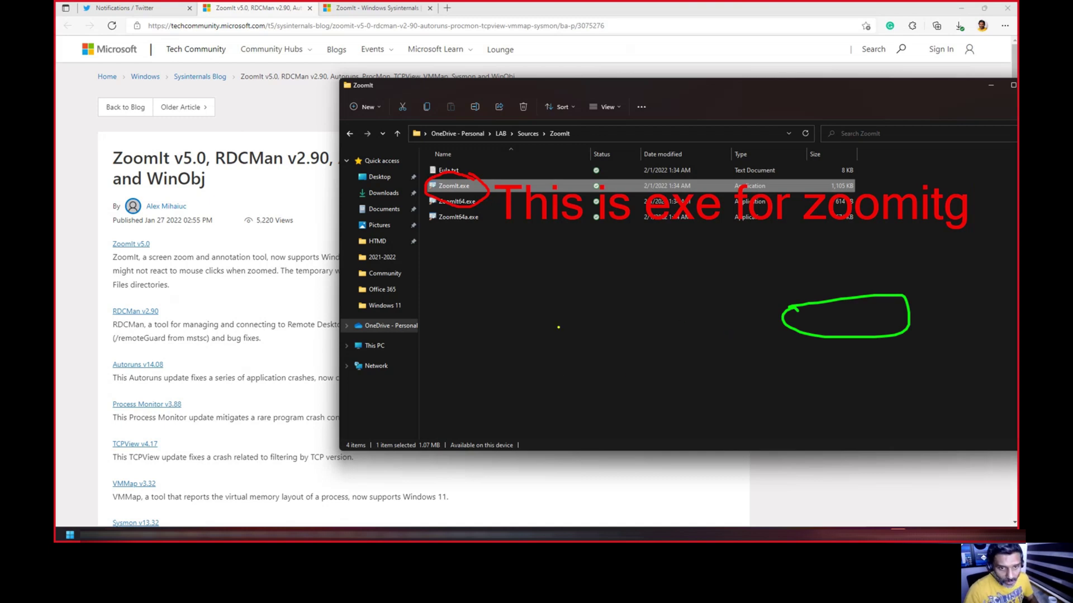
{"action": "mouse_move", "coordinate": [558, 327]}
{"action": "left_mouse_down"}
{"action": "mouse_move", "coordinate": [533, 336]}
{"action": "mouse_move", "coordinate": [665, 361]}
{"action": "left_mouse_up"}
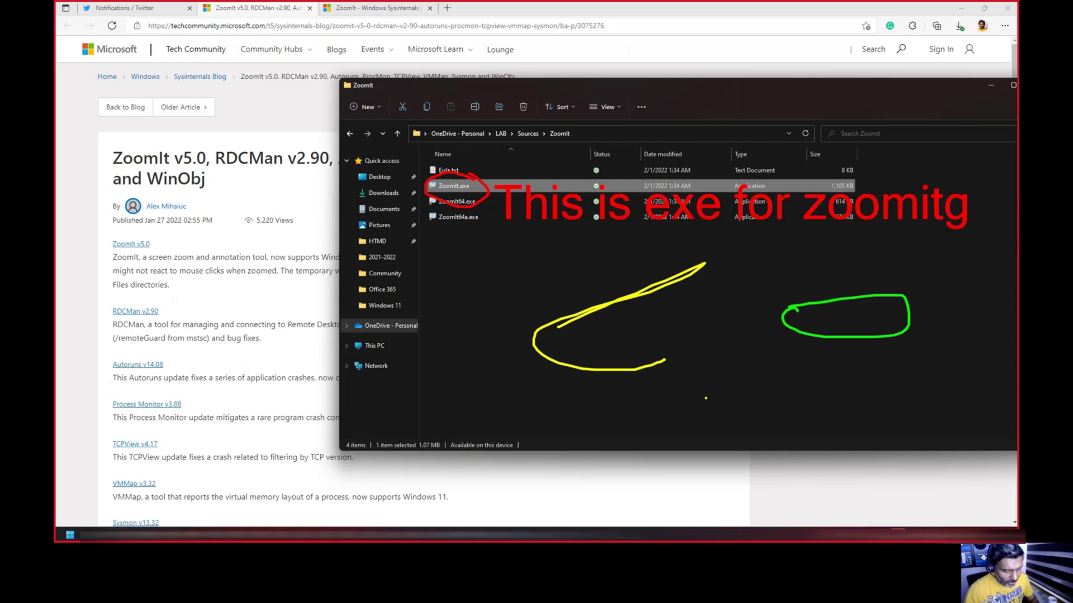
{"action": "mouse_move", "coordinate": [699, 379]}
{"action": "left_mouse_down"}
{"action": "mouse_move", "coordinate": [786, 391]}
{"action": "mouse_move", "coordinate": [751, 408]}
{"action": "left_mouse_up"}
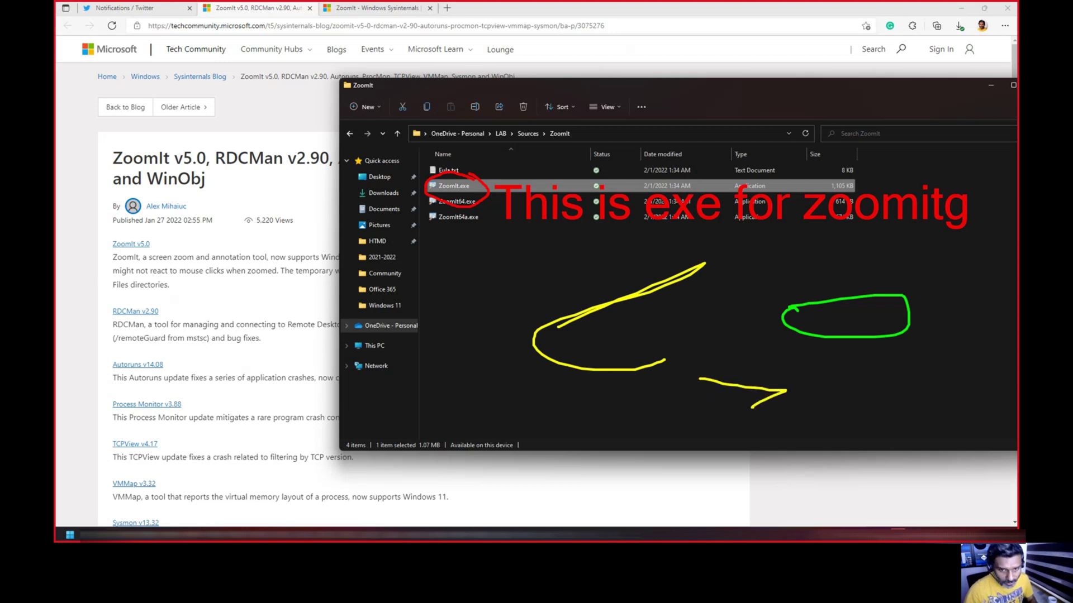
{"action": "key", "text": "e"}
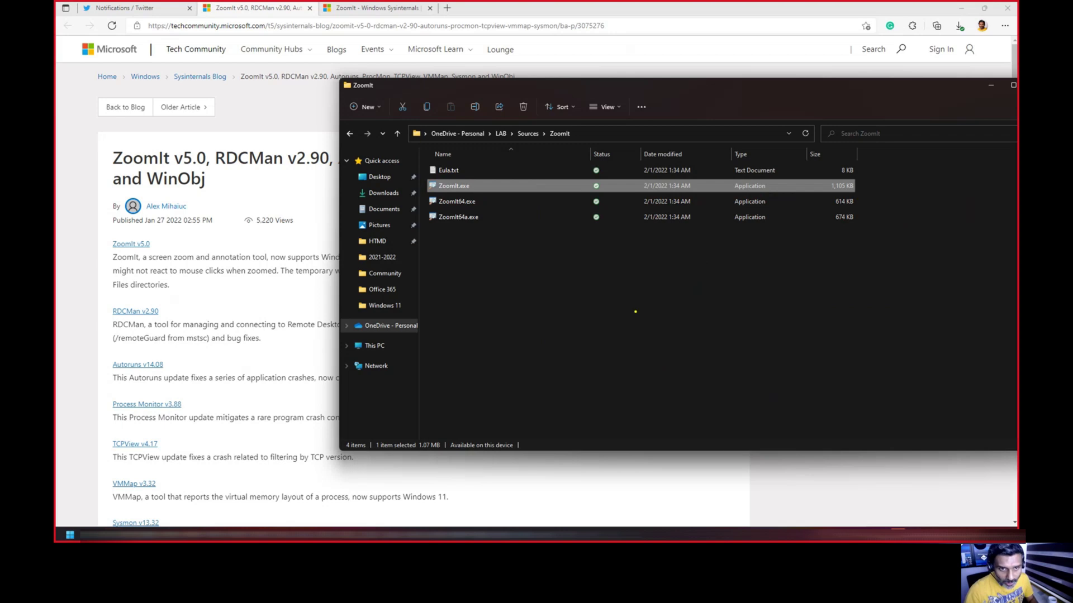
{"action": "mouse_move", "coordinate": [635, 311]}
{"action": "left_mouse_down"}
{"action": "mouse_move", "coordinate": [676, 339]}
{"action": "mouse_move", "coordinate": [739, 354]}
{"action": "left_mouse_up"}
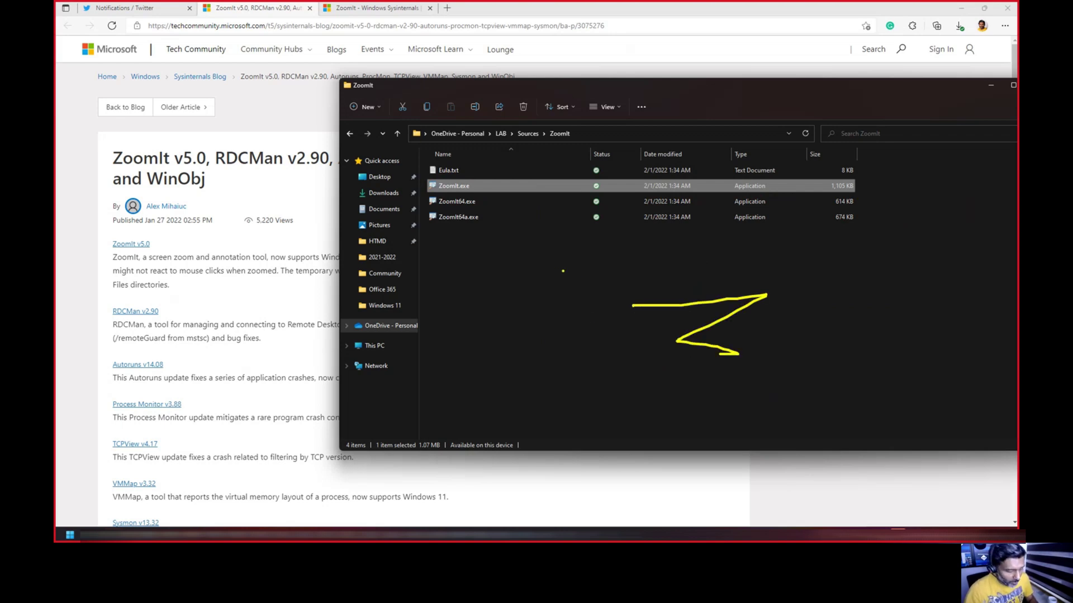
Step: On a white whiteboard, draw yellow loops and boxes plus a red box and red D
{"action": "key", "text": "w"}
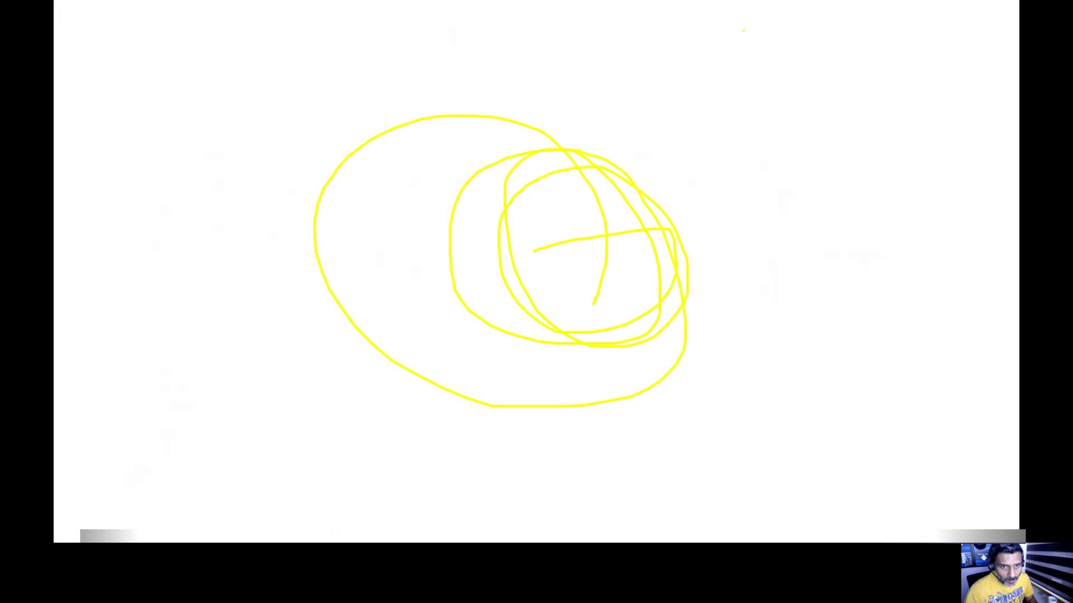
{"action": "mouse_move", "coordinate": [856, 0]}
{"action": "left_mouse_down"}
{"action": "mouse_move", "coordinate": [1000, 139]}
{"action": "mouse_move", "coordinate": [673, 226]}
{"action": "left_mouse_up"}
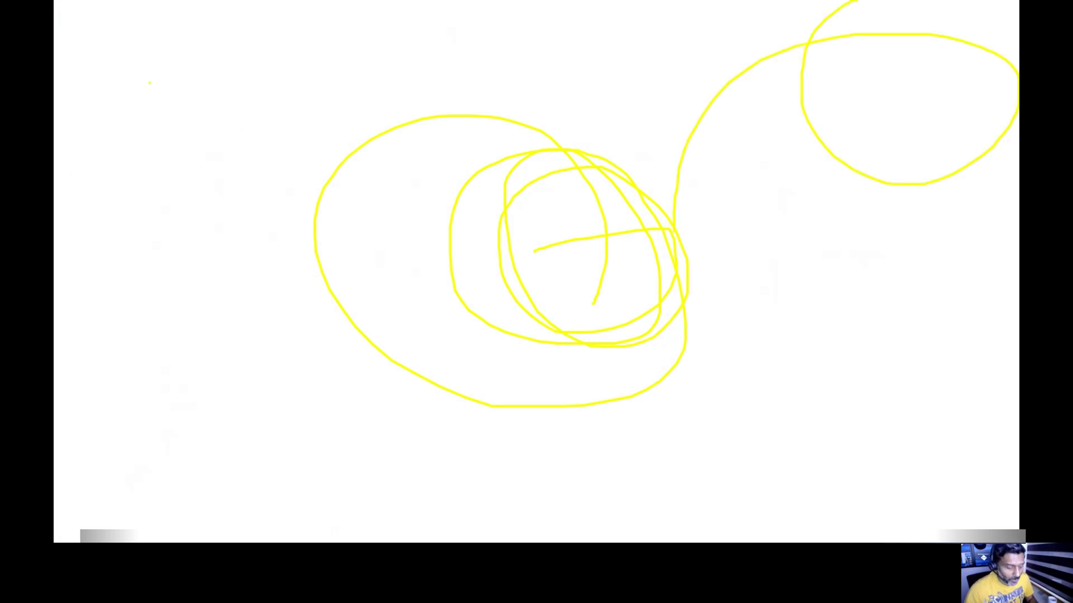
{"action": "mouse_move", "coordinate": [72, 56]}
{"action": "left_mouse_down"}
{"action": "mouse_move", "coordinate": [219, 107]}
{"action": "mouse_move", "coordinate": [142, 115]}
{"action": "mouse_move", "coordinate": [95, 57]}
{"action": "mouse_move", "coordinate": [92, 113]}
{"action": "mouse_move", "coordinate": [145, 114]}
{"action": "left_mouse_up"}
{"action": "mouse_move", "coordinate": [256, 52]}
{"action": "left_mouse_down"}
{"action": "mouse_move", "coordinate": [254, 160]}
{"action": "mouse_move", "coordinate": [260, 58]}
{"action": "mouse_move", "coordinate": [307, 72]}
{"action": "mouse_move", "coordinate": [258, 150]}
{"action": "left_mouse_up"}
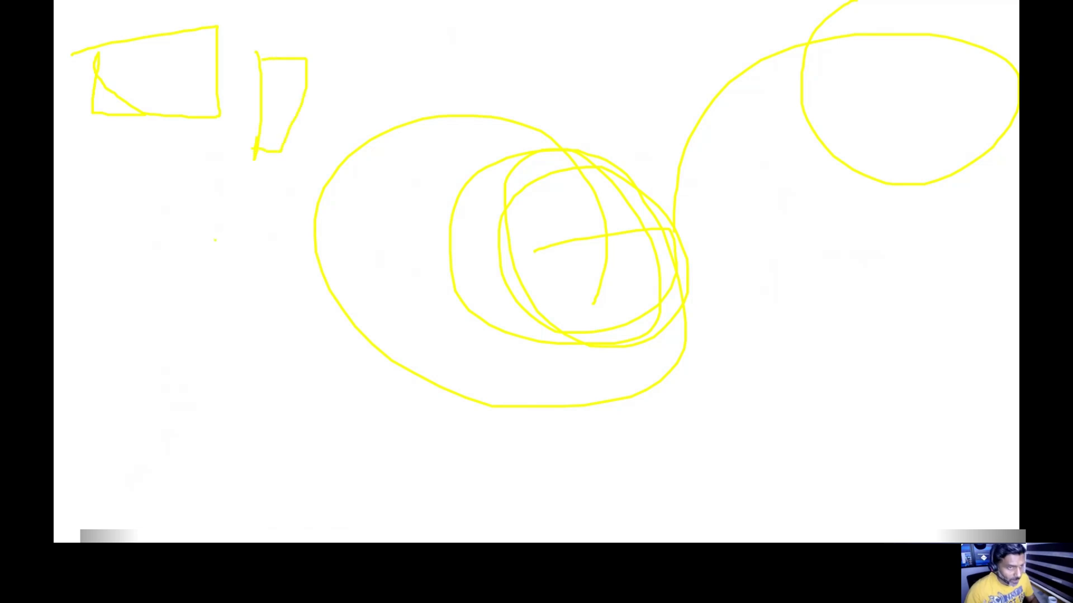
{"action": "mouse_move", "coordinate": [154, 266]}
{"action": "left_mouse_down"}
{"action": "mouse_move", "coordinate": [239, 258]}
{"action": "mouse_move", "coordinate": [151, 334]}
{"action": "mouse_move", "coordinate": [161, 272]}
{"action": "left_mouse_up"}
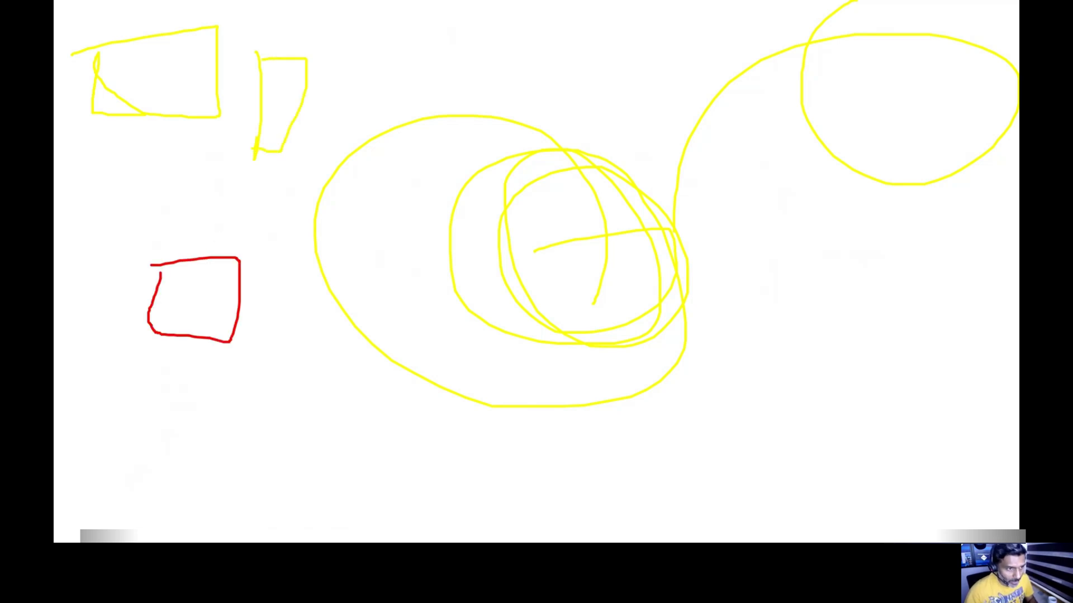
{"action": "mouse_move", "coordinate": [146, 397]}
{"action": "left_mouse_down"}
{"action": "mouse_move", "coordinate": [179, 474]}
{"action": "mouse_move", "coordinate": [158, 440]}
{"action": "left_mouse_up"}
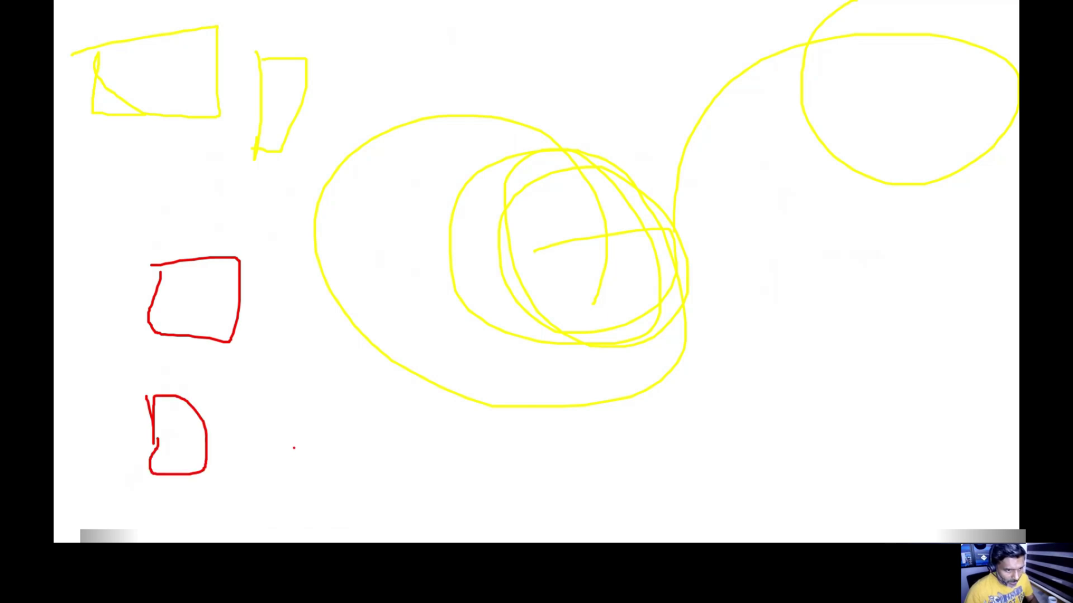
Step: Switch to green and add a D, a box, loops and curves across the whiteboard
{"action": "key", "text": "g"}
{"action": "mouse_move", "coordinate": [291, 414]}
{"action": "left_mouse_down"}
{"action": "mouse_move", "coordinate": [294, 392]}
{"action": "mouse_move", "coordinate": [316, 387]}
{"action": "mouse_move", "coordinate": [318, 480]}
{"action": "mouse_move", "coordinate": [301, 470]}
{"action": "left_mouse_up"}
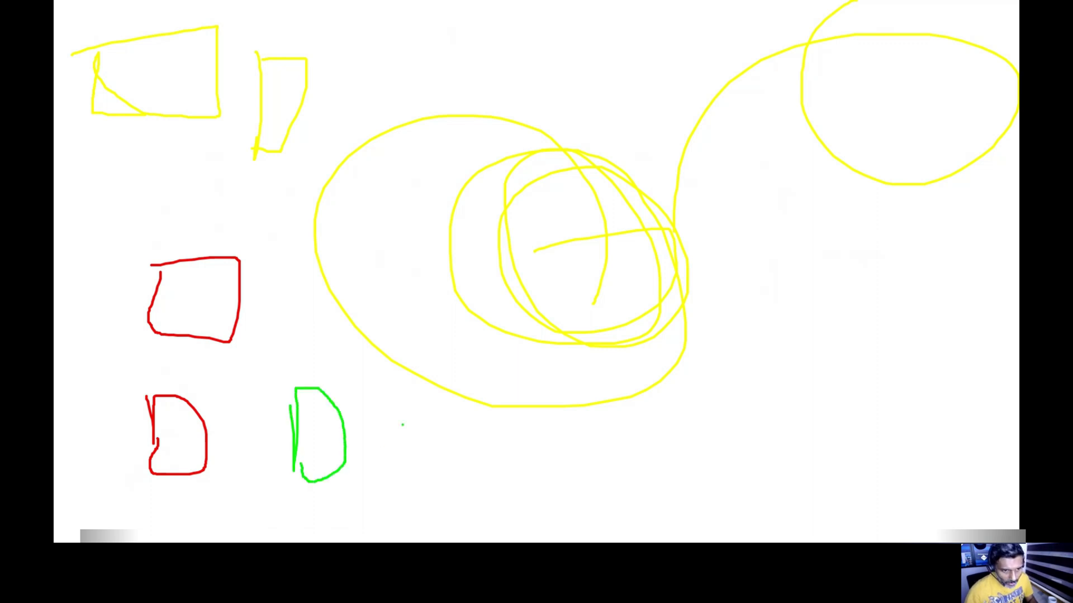
{"action": "left_click_drag", "start_coordinate": [400, 418], "coordinate": [399, 504]}
{"action": "mouse_move", "coordinate": [400, 420]}
{"action": "left_mouse_down"}
{"action": "mouse_move", "coordinate": [471, 422]}
{"action": "mouse_move", "coordinate": [476, 494]}
{"action": "mouse_move", "coordinate": [420, 494]}
{"action": "left_mouse_up"}
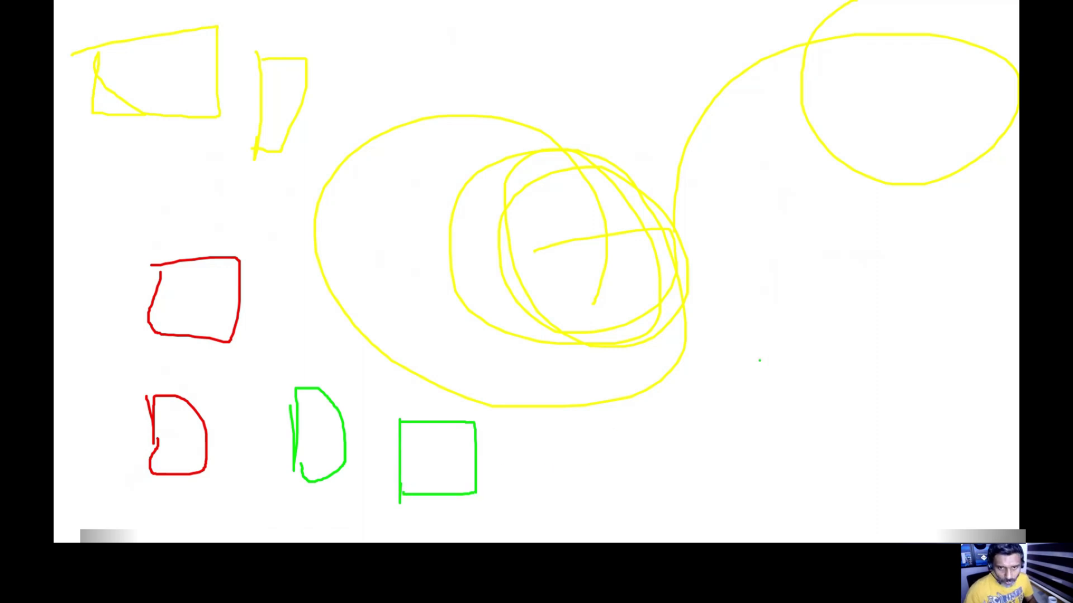
{"action": "left_click_drag", "start_coordinate": [783, 224], "coordinate": [843, 272]}
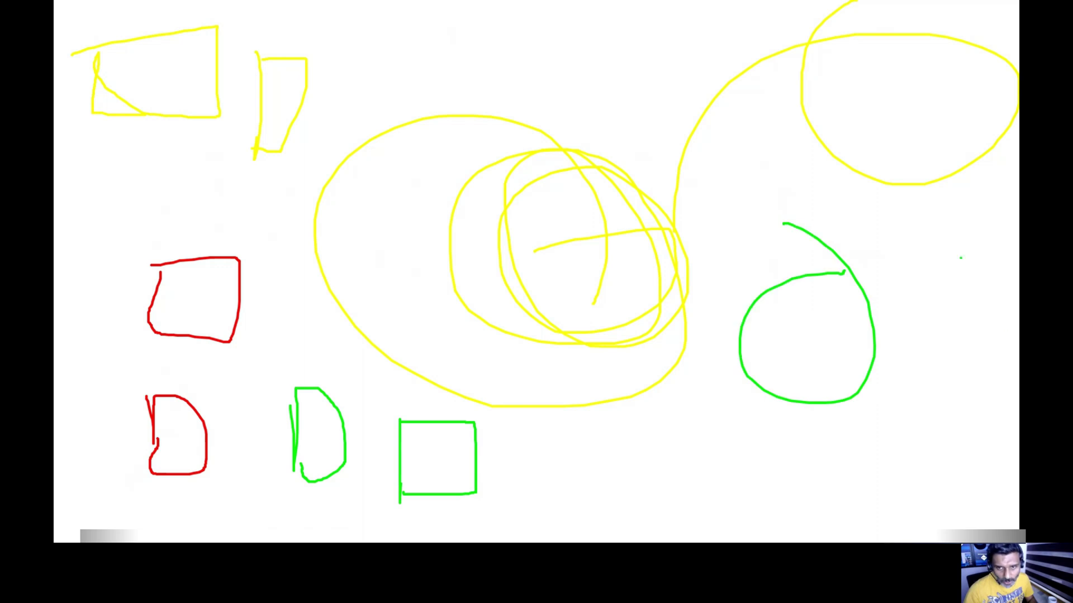
{"action": "mouse_move", "coordinate": [913, 205]}
{"action": "left_mouse_down"}
{"action": "mouse_move", "coordinate": [983, 345]}
{"action": "mouse_move", "coordinate": [894, 434]}
{"action": "left_mouse_up"}
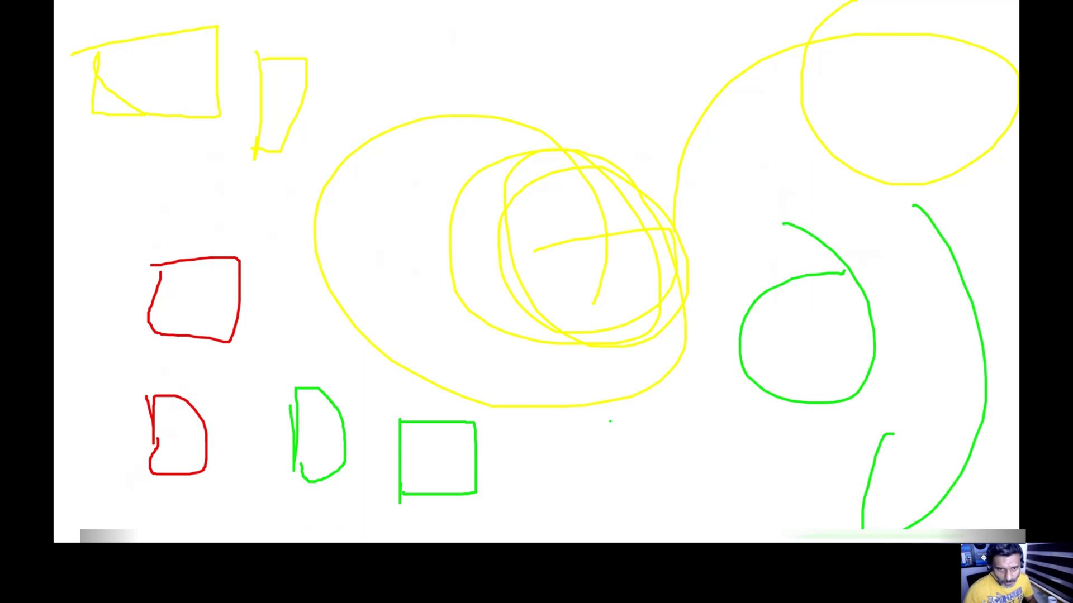
{"action": "mouse_move", "coordinate": [584, 334]}
{"action": "left_mouse_down"}
{"action": "mouse_move", "coordinate": [532, 479]}
{"action": "mouse_move", "coordinate": [629, 328]}
{"action": "left_mouse_up"}
{"action": "mouse_move", "coordinate": [632, 82]}
{"action": "left_mouse_down"}
{"action": "mouse_move", "coordinate": [614, 296]}
{"action": "mouse_move", "coordinate": [586, 101]}
{"action": "left_mouse_up"}
{"action": "mouse_move", "coordinate": [802, 65]}
{"action": "left_mouse_down"}
{"action": "mouse_move", "coordinate": [712, 126]}
{"action": "mouse_move", "coordinate": [765, 186]}
{"action": "left_mouse_up"}
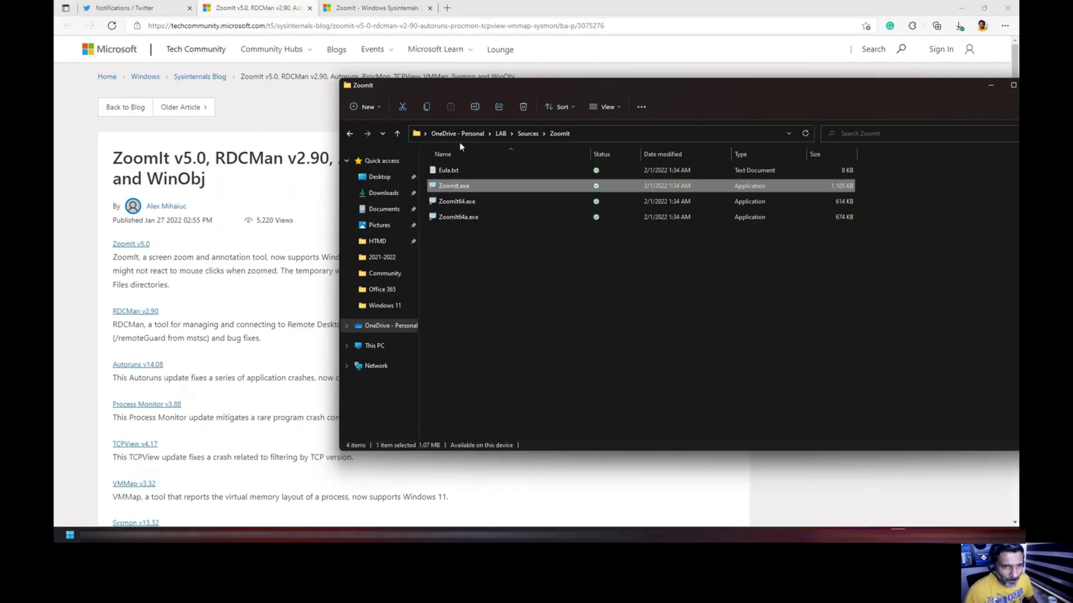
Step: Launch ZoomIt.exe and look through its Type, Draw and Break settings
{"action": "double_click", "coordinate": [464, 186]}
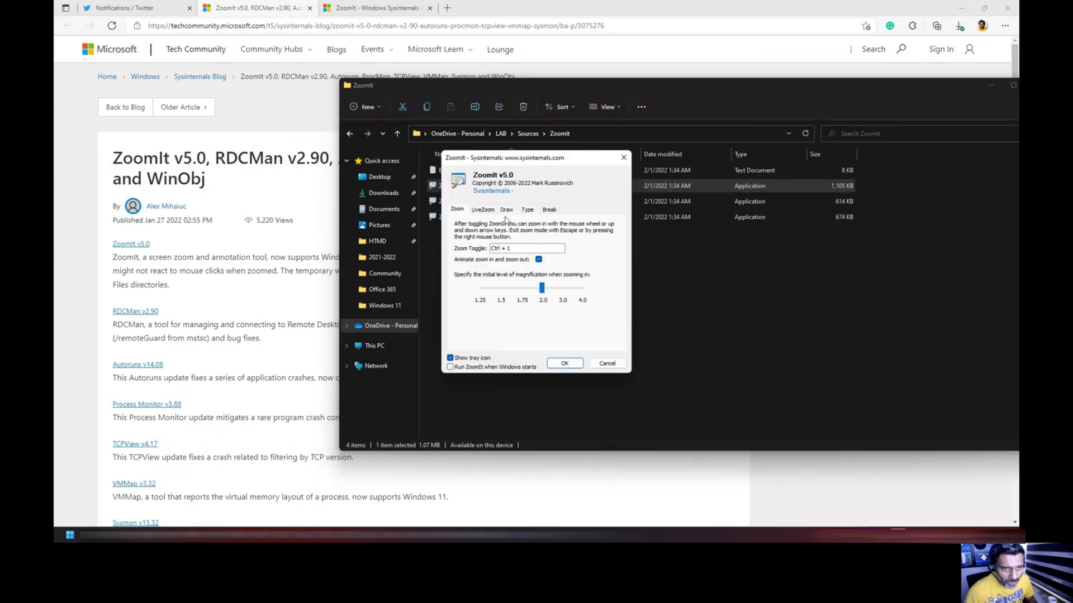
{"action": "left_click", "coordinate": [527, 211]}
{"action": "left_click", "coordinate": [507, 211]}
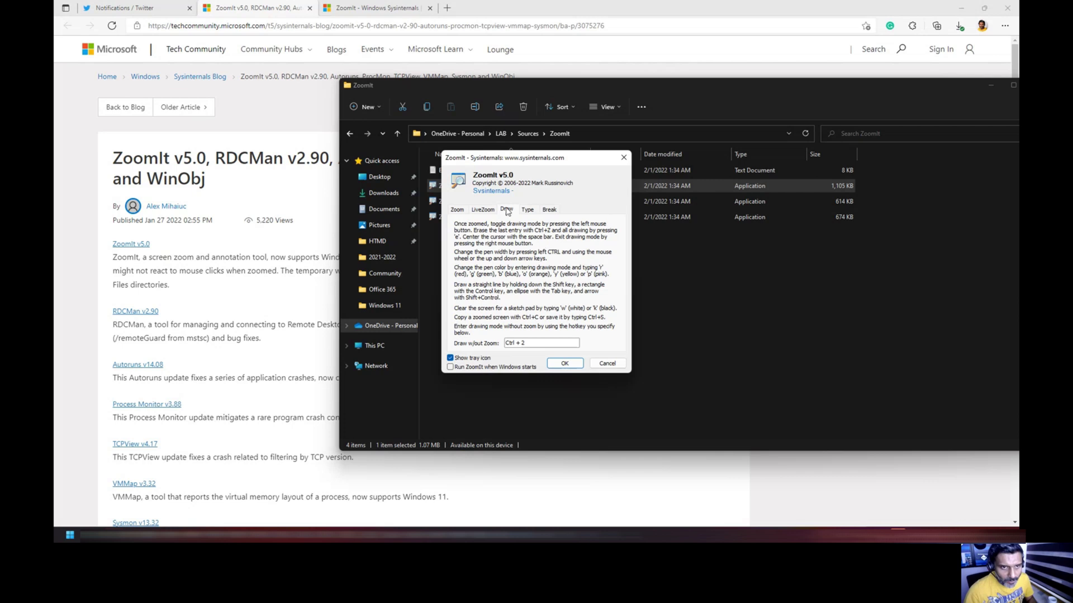
{"action": "left_click", "coordinate": [549, 210]}
Step: Inspect the Advanced Break Options, then cancel both dialogs unchanged
{"action": "left_click", "coordinate": [600, 301]}
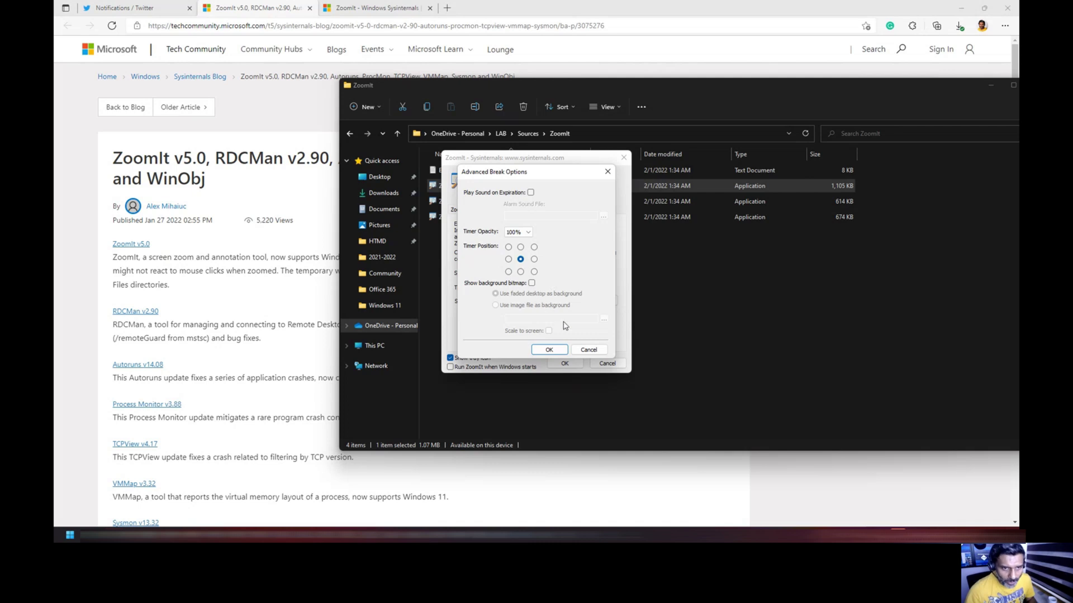
{"action": "left_click", "coordinate": [586, 350]}
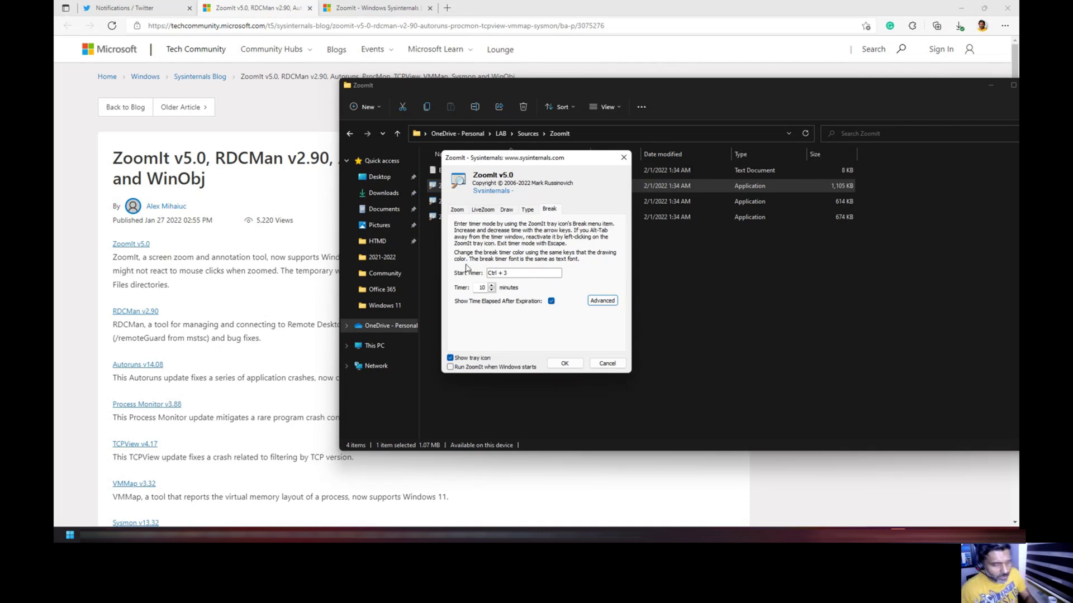
{"action": "left_click", "coordinate": [599, 363]}
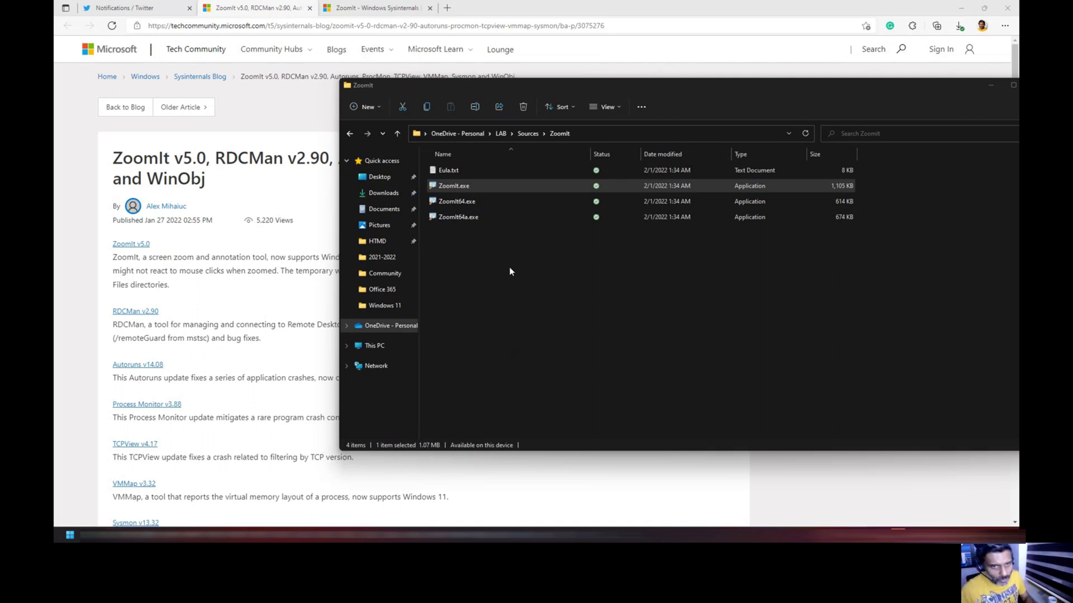
{"action": "key", "text": "ctrl+1"}
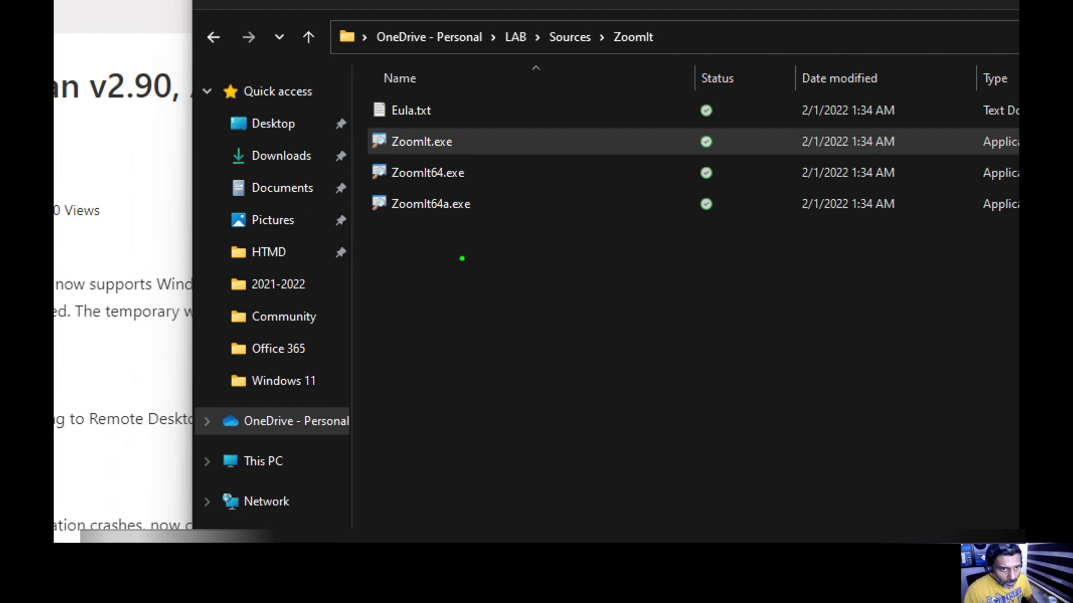
{"action": "type", "text": "tt"}
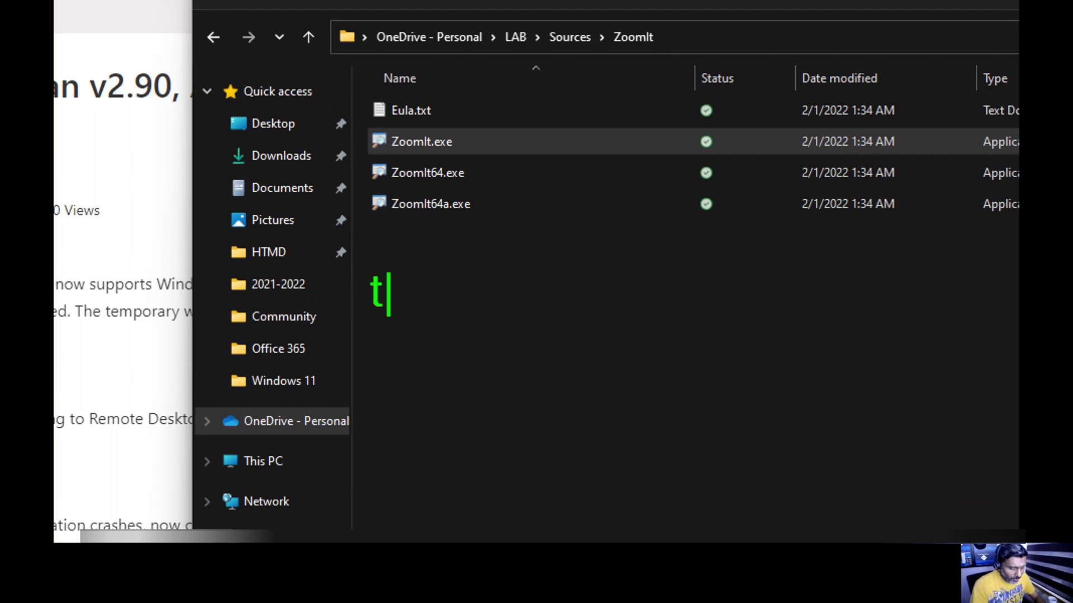
{"action": "type", "text": "hank you f"}
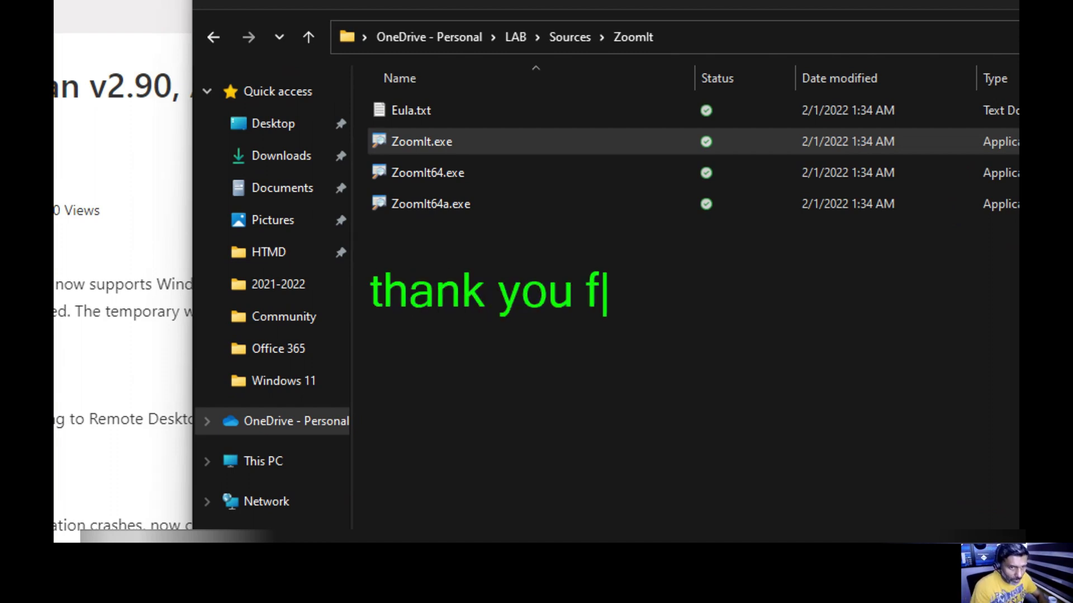
{"action": "type", "text": "or watchin"}
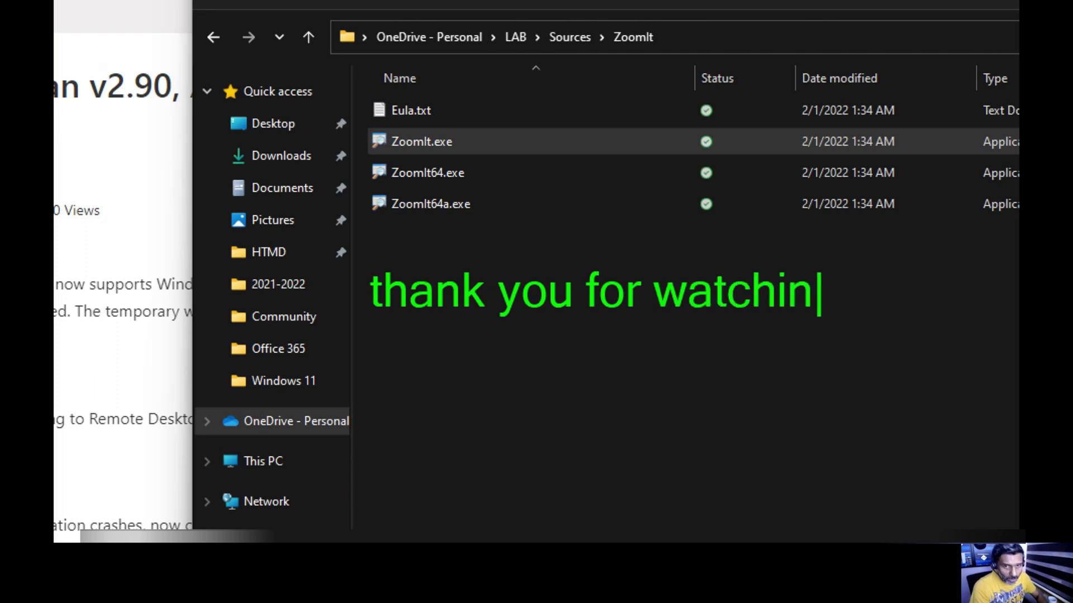
{"action": "type", "text": "g Zoom"}
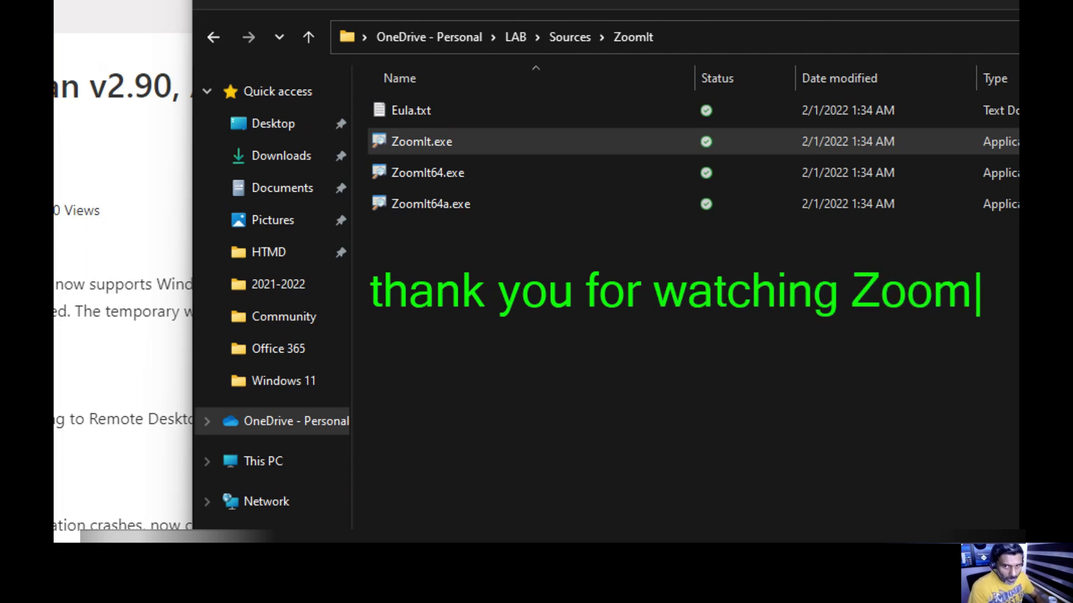
{"action": "type", "text": "It V"}
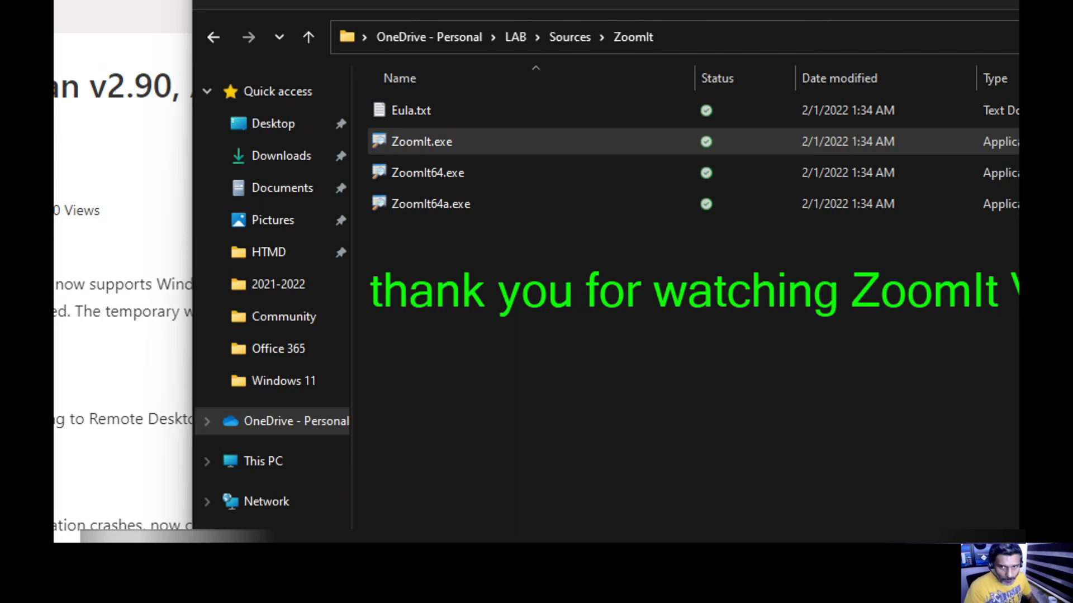
{"action": "key", "text": "Escape"}
{"action": "key", "text": "Escape"}
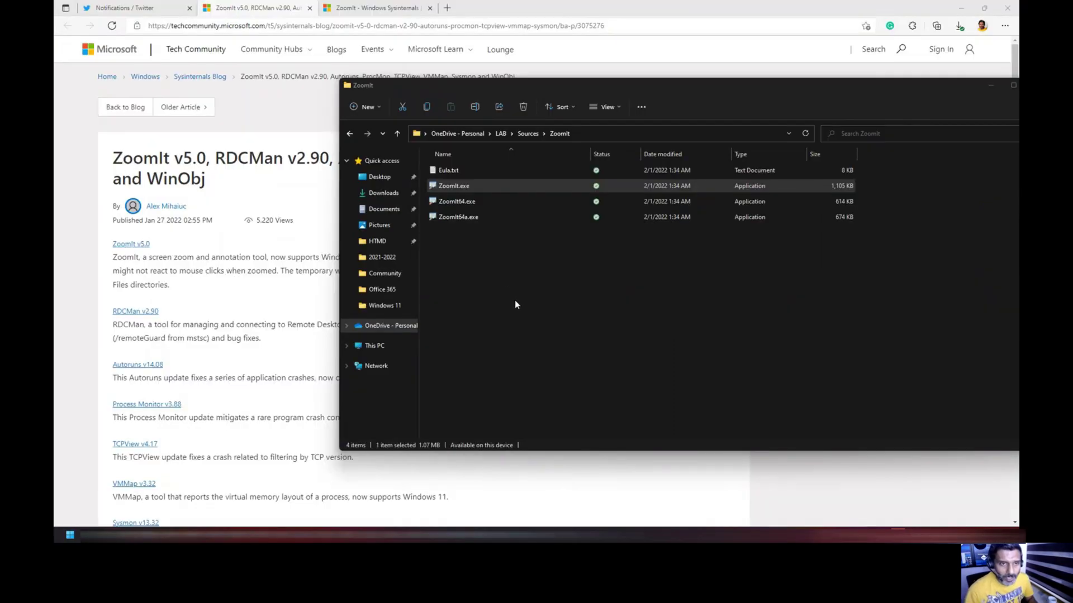